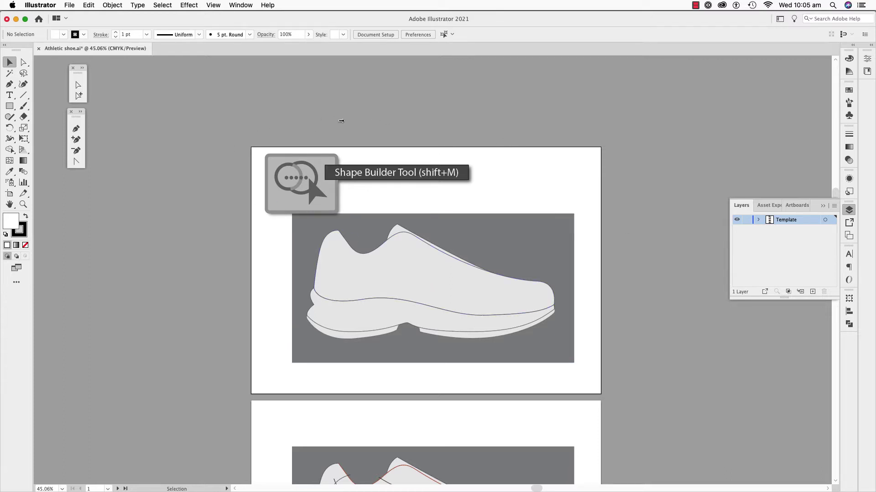
Look over the shoe artboards from plain outline to coloured version, and open the Shape Builder Tool options for review.
scroll(412, 295, "down", 10)
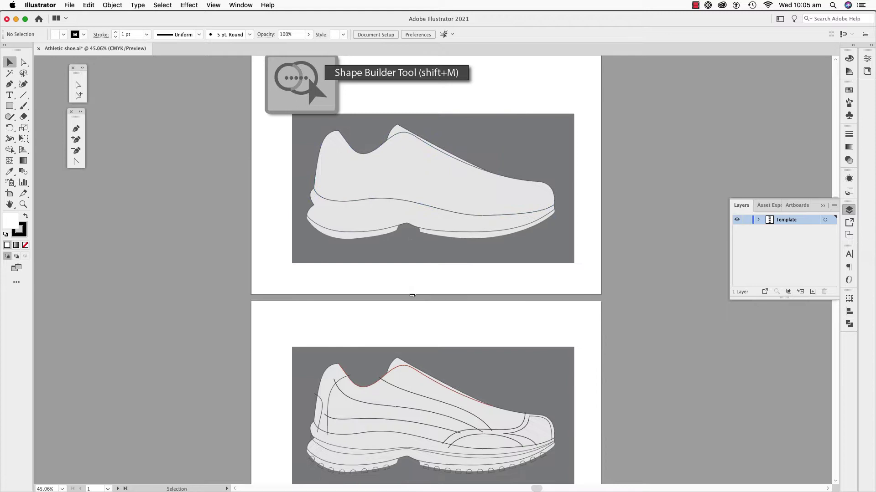
scroll(412, 295, "down", 10)
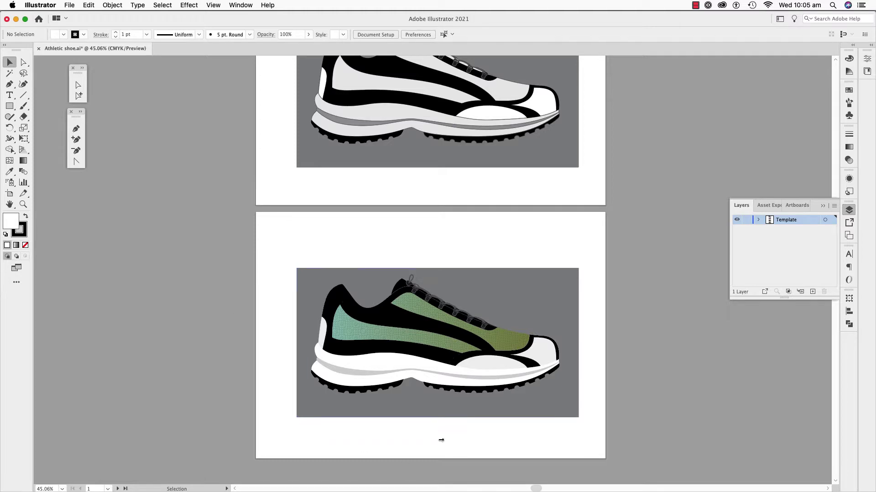
scroll(458, 216, "up", 8)
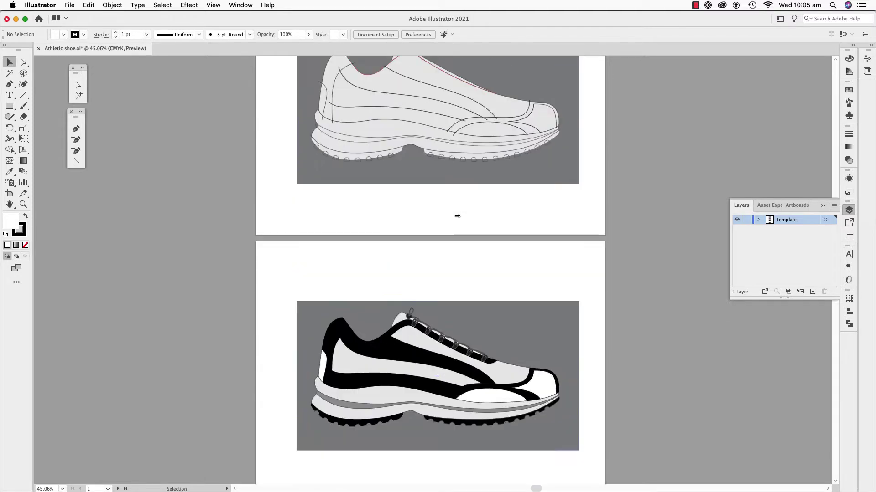
scroll(457, 215, "up", 5)
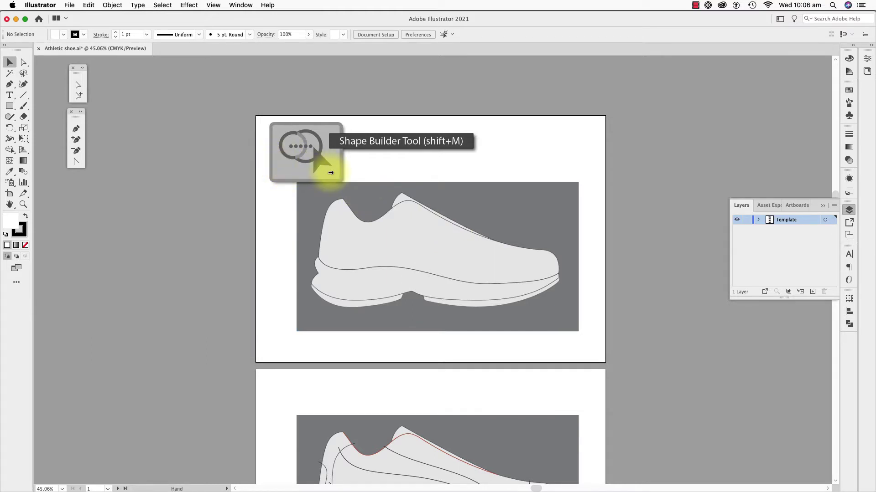
left_click_drag(330, 173, 353, 177)
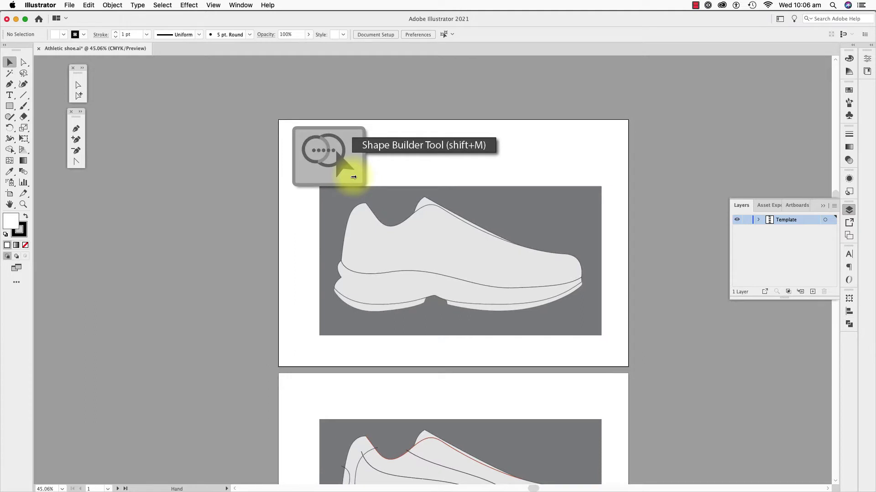
double_click(9, 152)
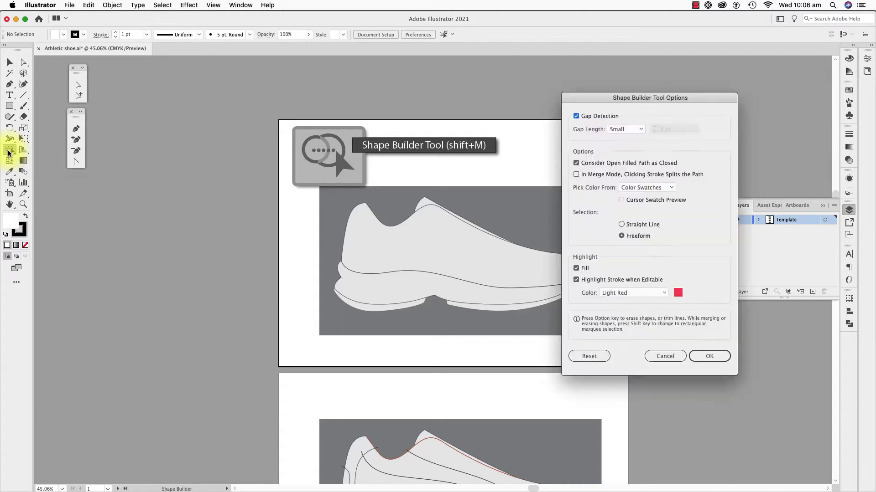
left_click_drag(592, 99, 578, 77)
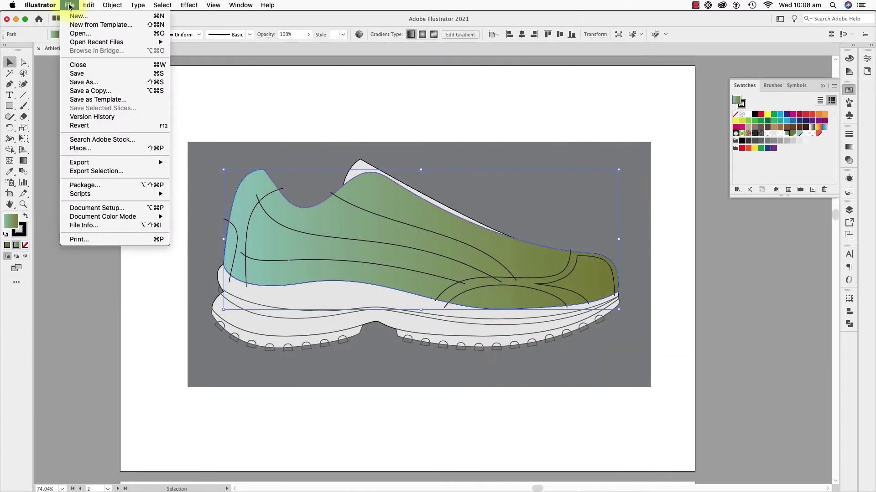
Set the keyboard increment to 20 mm in the general preferences.
mouse_move(104, 6)
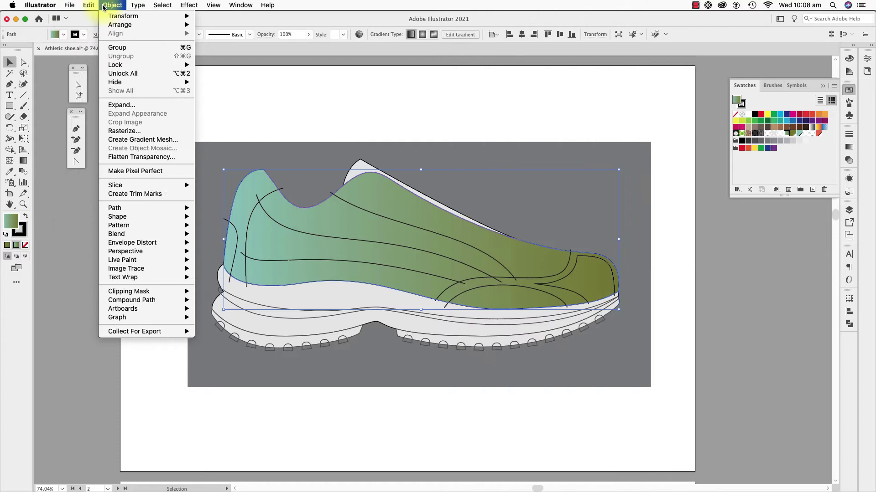
mouse_move(40, 5)
mouse_move(50, 30)
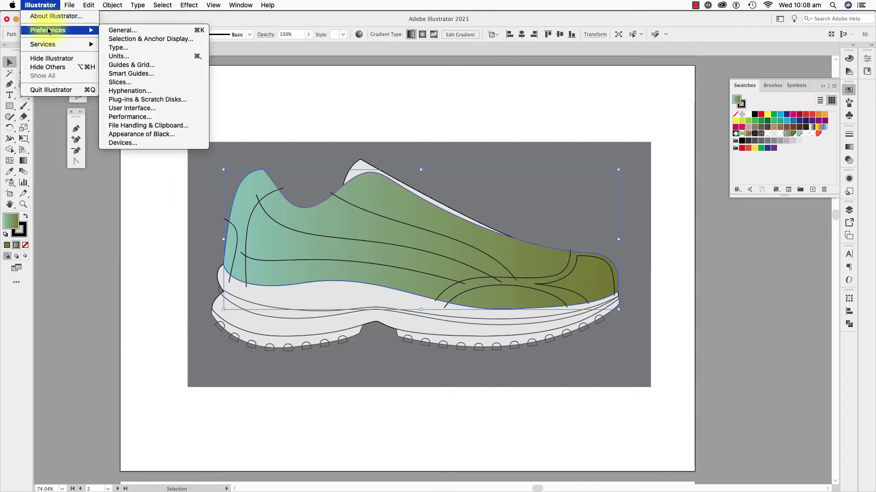
left_click(122, 30)
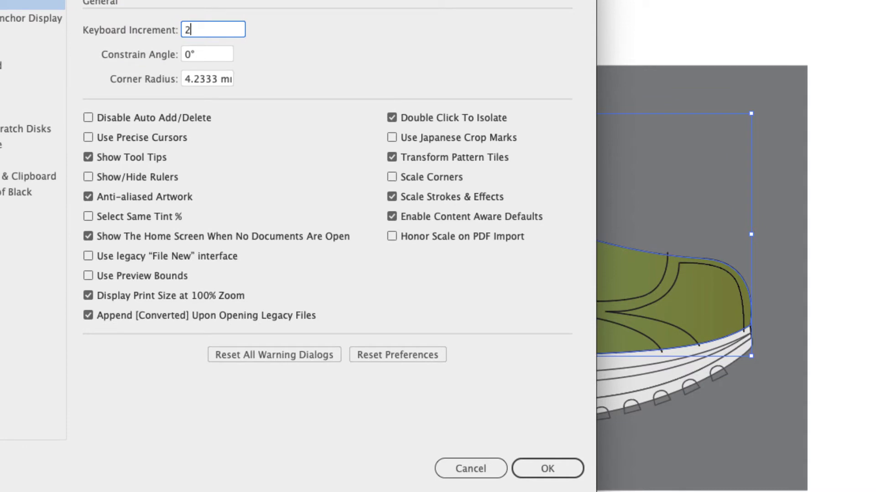
key("Tab")
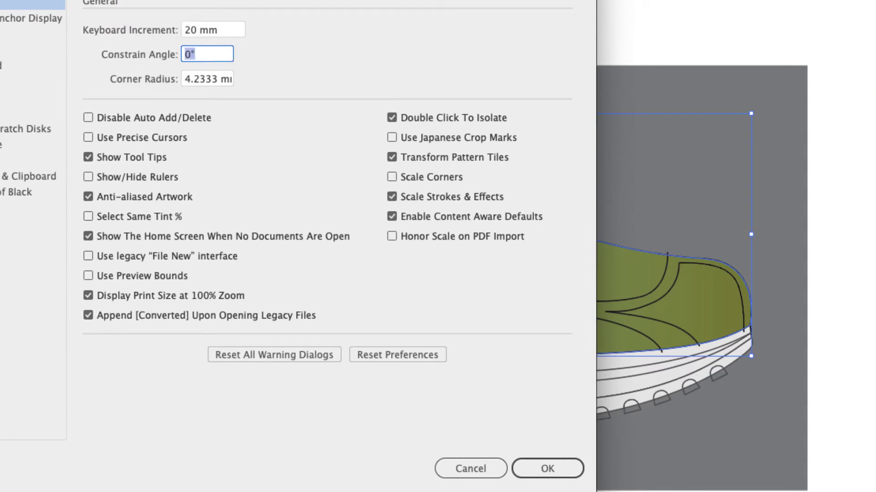
left_click(547, 469)
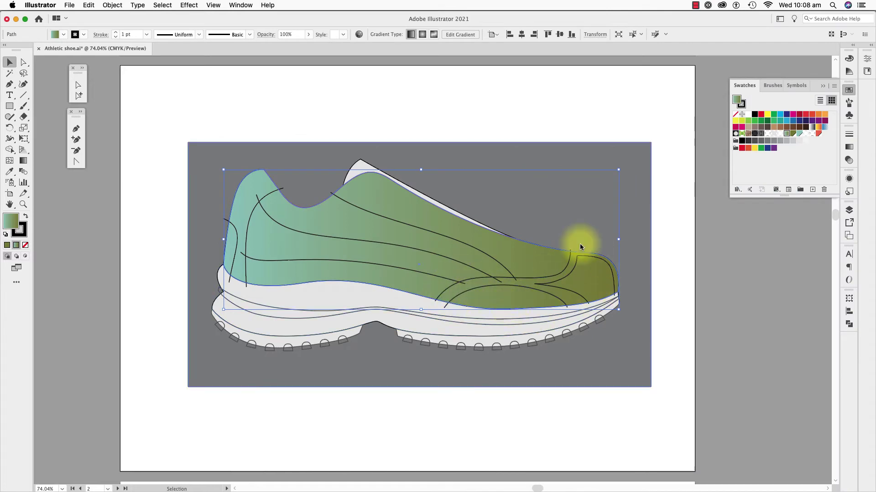
Duplicate the gradient-filled shoe upper, shift the copy clear of the artboard beside it, and fill it light grey.
key("alt+Right")
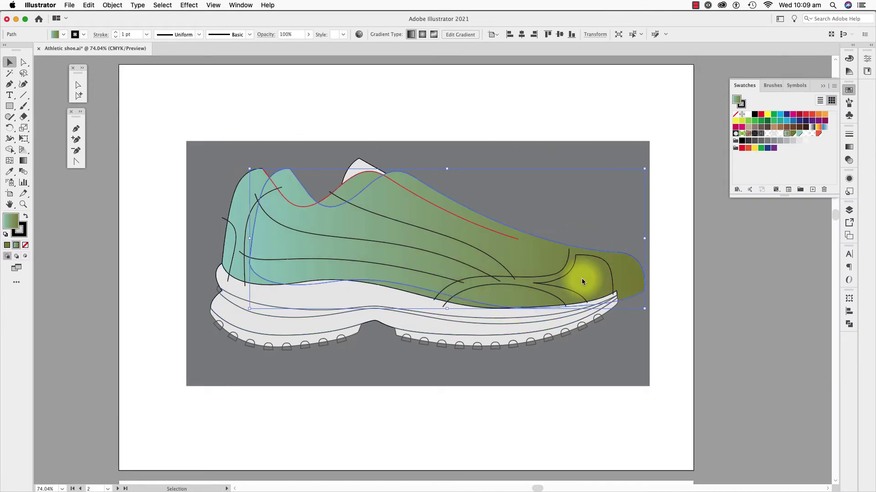
key("Right")
key("Right")
key("Right")
key("Right")
key("Right")
key("Right")
key("Right")
key("Right")
key("Right")
key("Right")
key("Right")
key("Right")
key("Right")
key("Right")
key("Right")
key("Right")
key("Right")
scroll(619, 283, "right", 5)
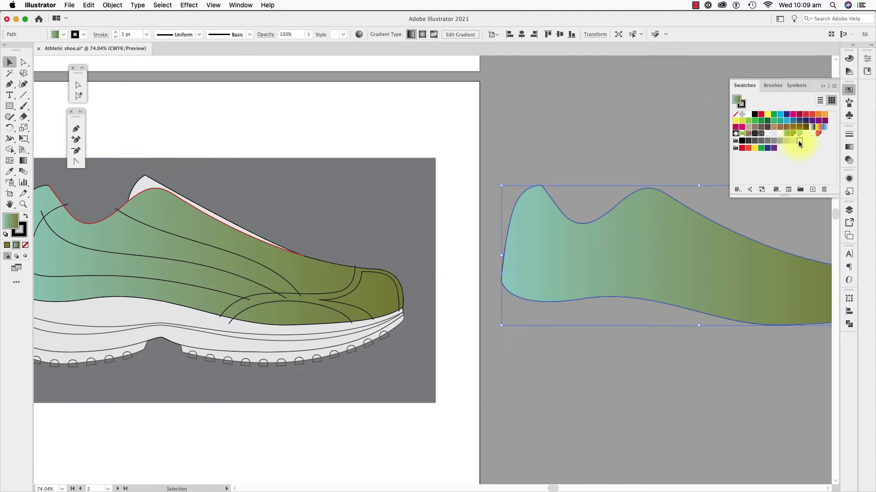
left_click(783, 144)
Move the toe-cap line paths off the artboard onto the toe of the light grey upper, matching their original placement.
left_click(329, 297)
left_click(327, 307, "shift")
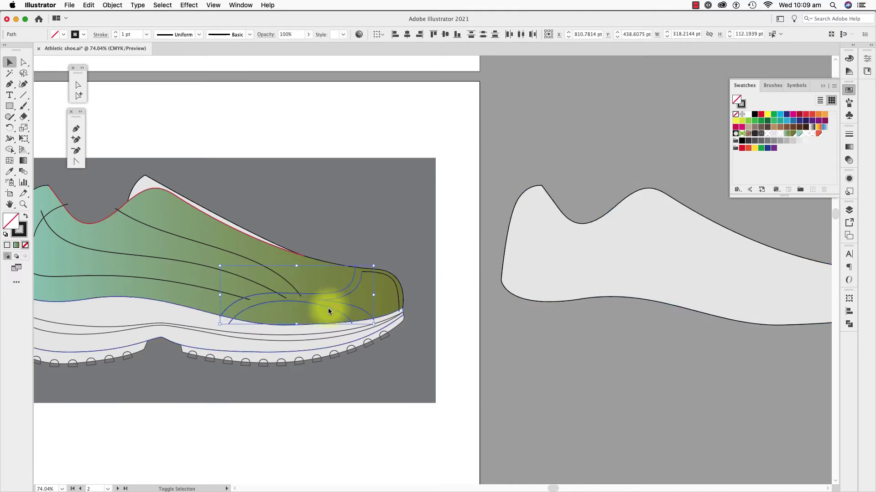
left_click(398, 288, "shift")
key("Right")
key("Right")
key("Right")
key("Right")
key("Right")
key("Right")
key("Right")
key("Right")
key("Right")
key("Right")
key("Right")
key("Right")
key("Right")
key("Right")
key("Right")
key("Right")
scroll(609, 390, "right", 5)
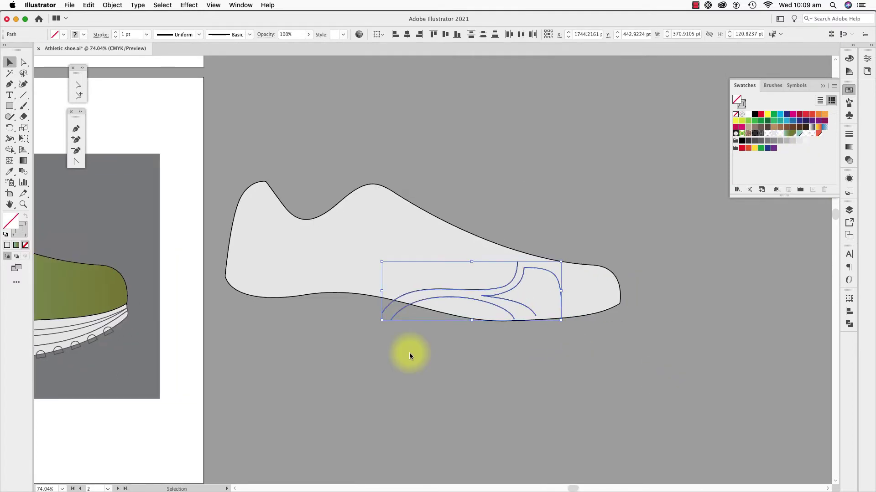
key("Right")
key("Right")
left_click(648, 250)
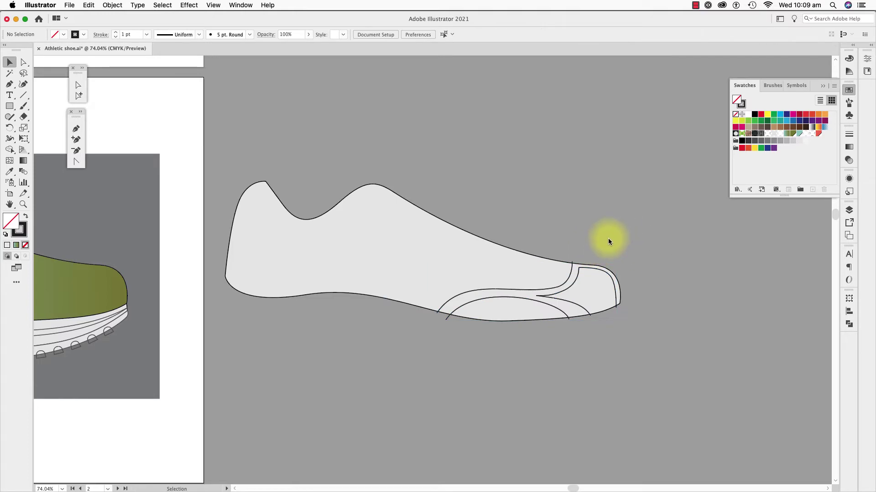
Build the toe shapes from the grey upper and toe lines with Shape Builder, filling the two toe panels white and the surrounding bands black.
left_click_drag(650, 250, 455, 314)
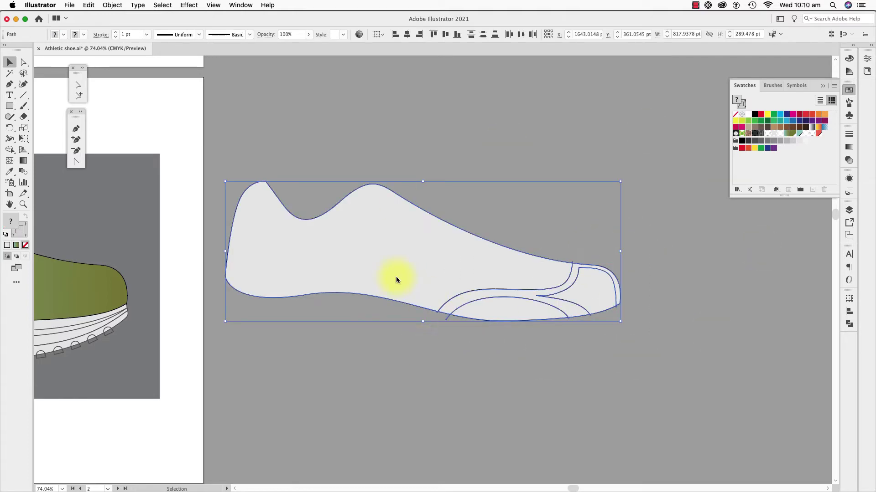
left_click(10, 150)
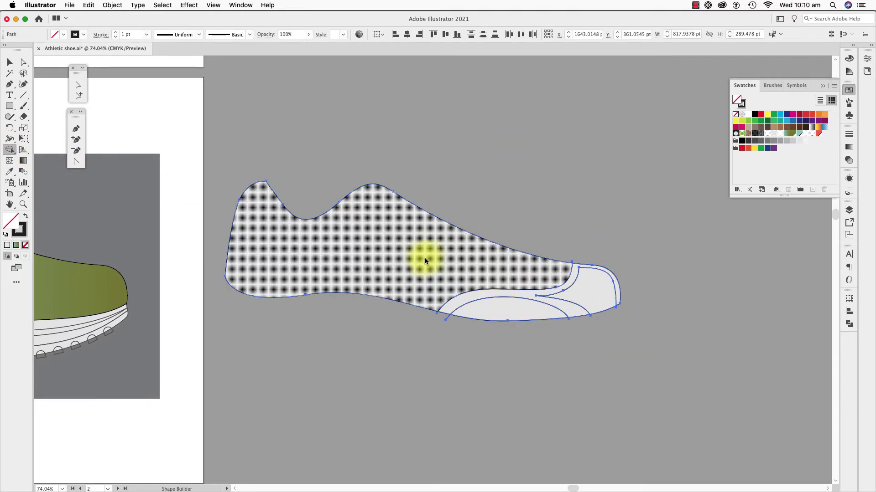
mouse_move(425, 260)
left_mouse_down()
mouse_move(527, 270)
mouse_move(525, 235)
left_mouse_up()
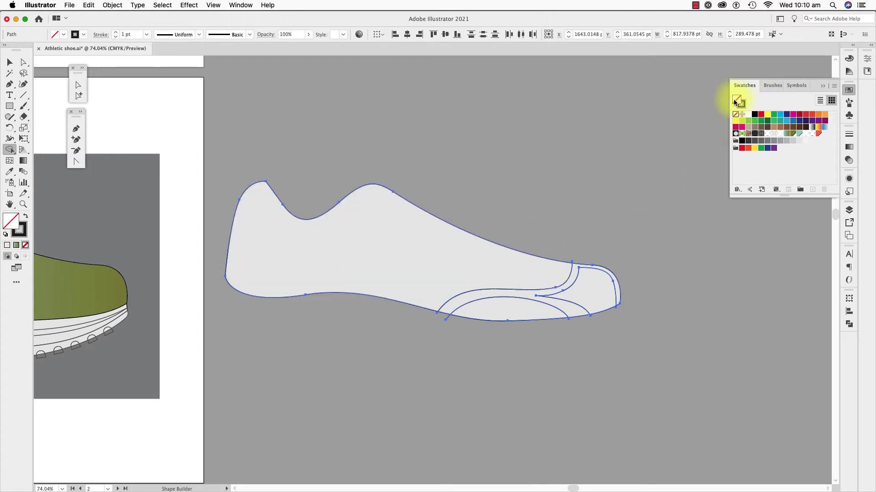
left_click(748, 118)
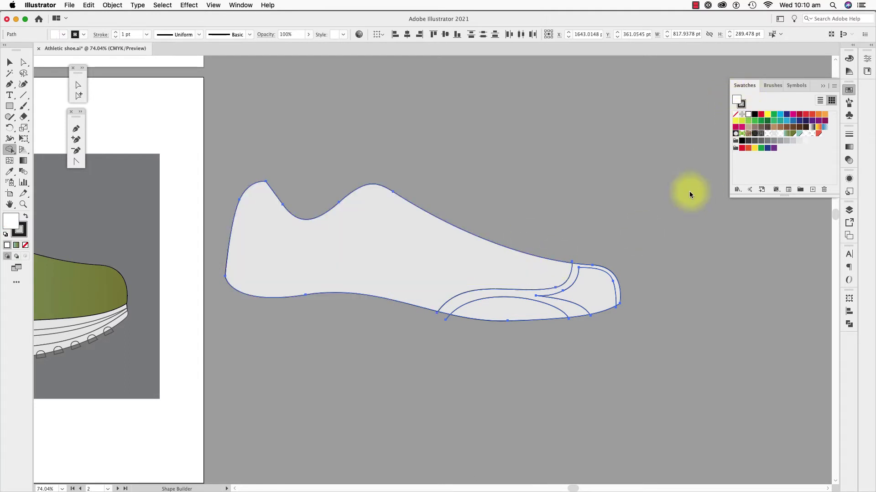
left_click(588, 296)
left_click(535, 309)
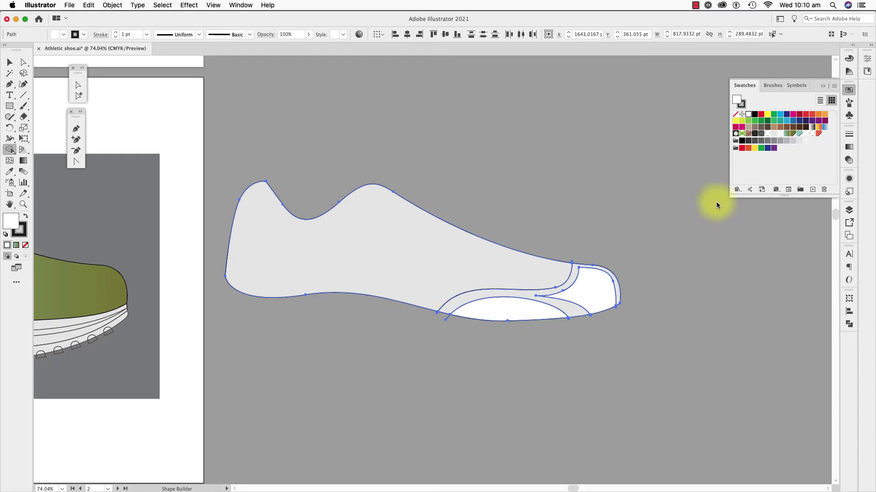
left_click(755, 114)
mouse_move(582, 287)
left_mouse_down()
mouse_move(567, 307)
mouse_move(573, 313)
left_mouse_up()
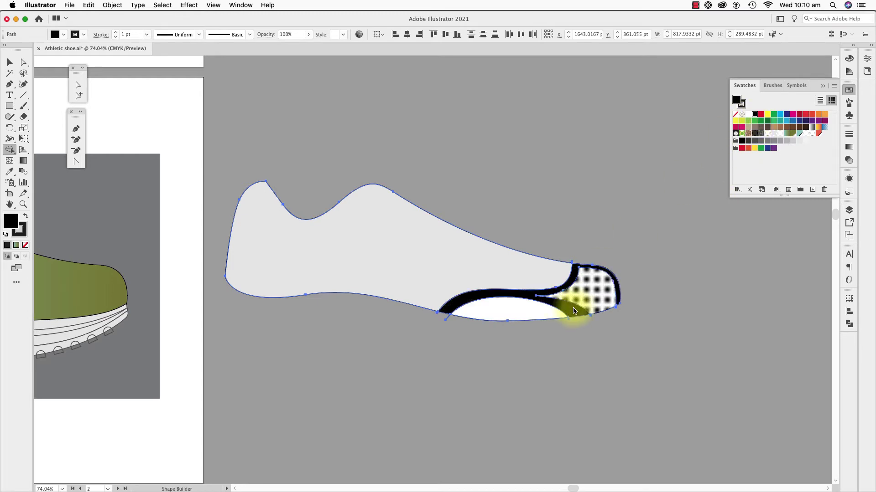
Erase the remaining grey upper and the line ends overhanging the toe artwork with Shape Builder.
left_click(383, 248, "alt")
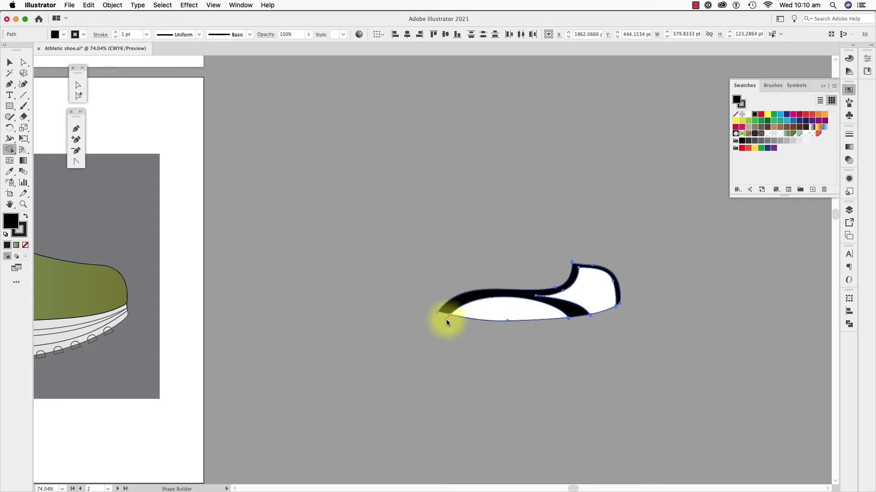
left_click(436, 313, "alt")
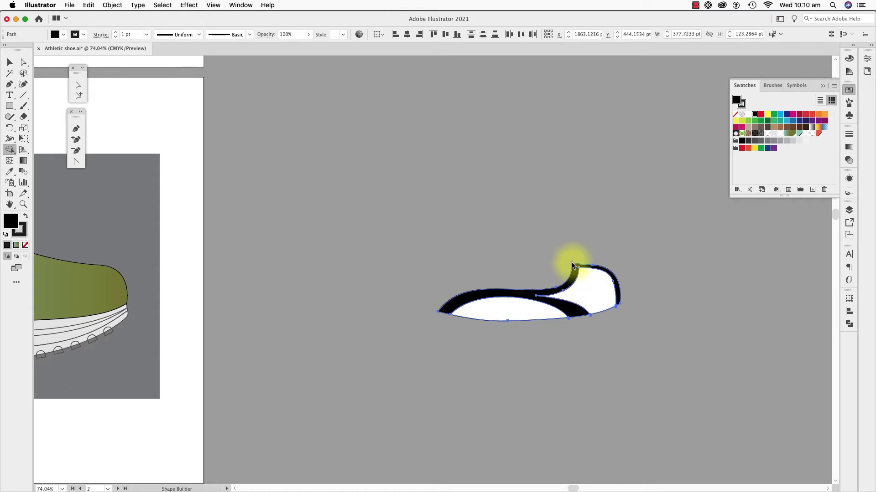
left_click(573, 266, "alt")
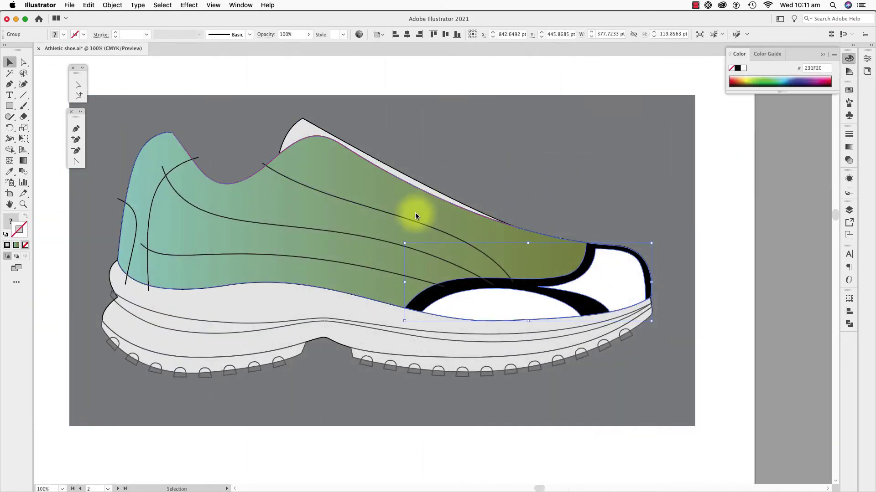
Duplicate the three side lines, the inner heel line and the toe-cap group, and shift the copies beside the artboard.
left_click(415, 221)
left_click(375, 240, "shift")
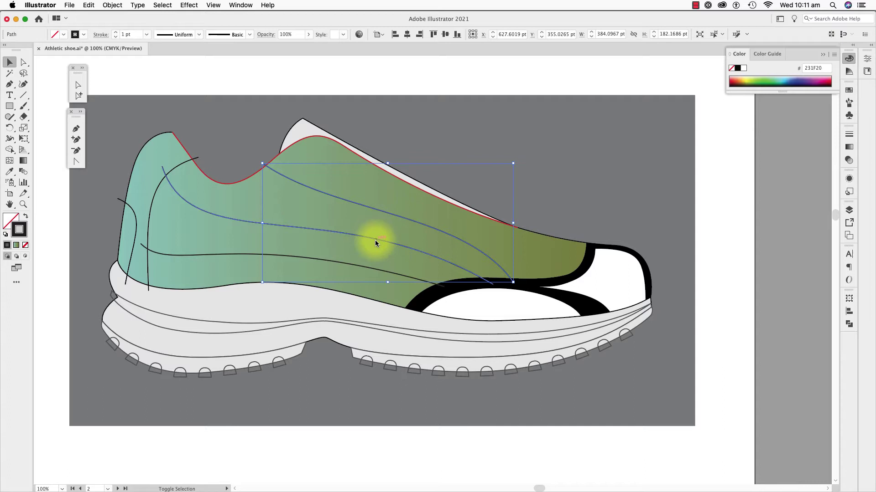
left_click(366, 264, "shift")
left_click(150, 218, "shift")
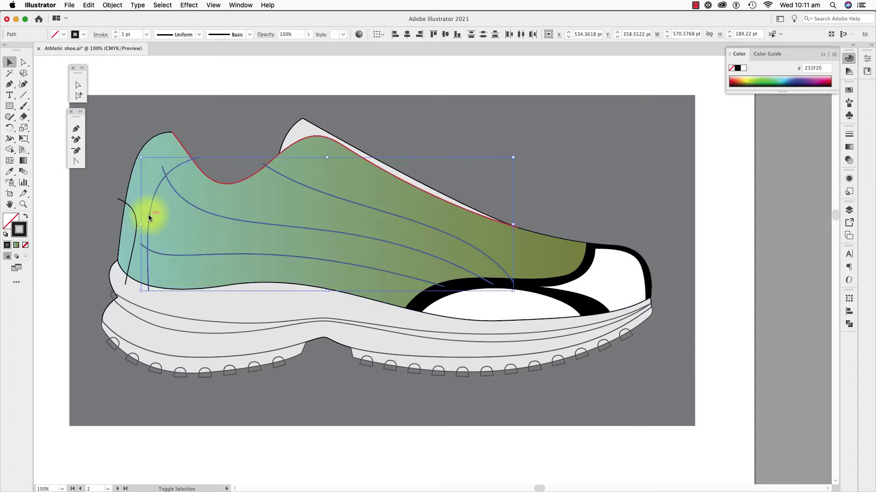
left_click(525, 285, "shift")
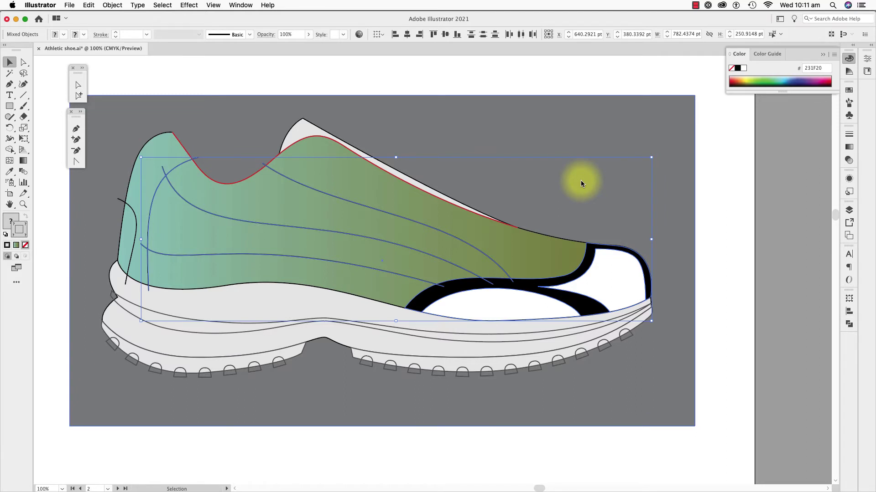
key("alt+Right")
scroll(581, 184, "down", 1)
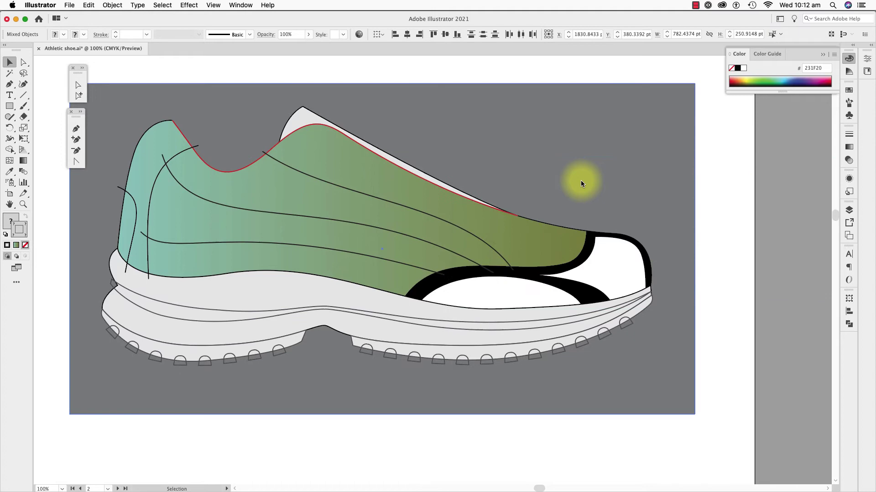
Duplicate the gradient upper, align the copy behind the duplicated lines and toe cap, and fill it light grey.
left_click(403, 198)
key("alt+Right")
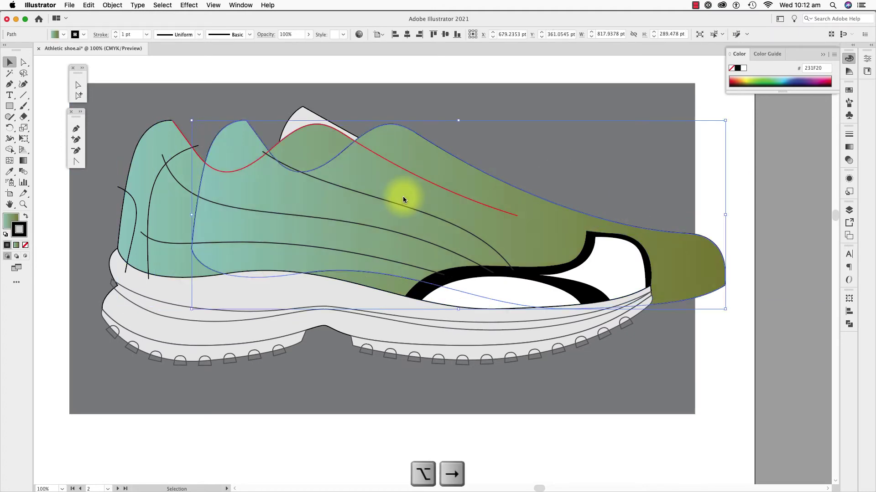
scroll(455, 156, "right", 15)
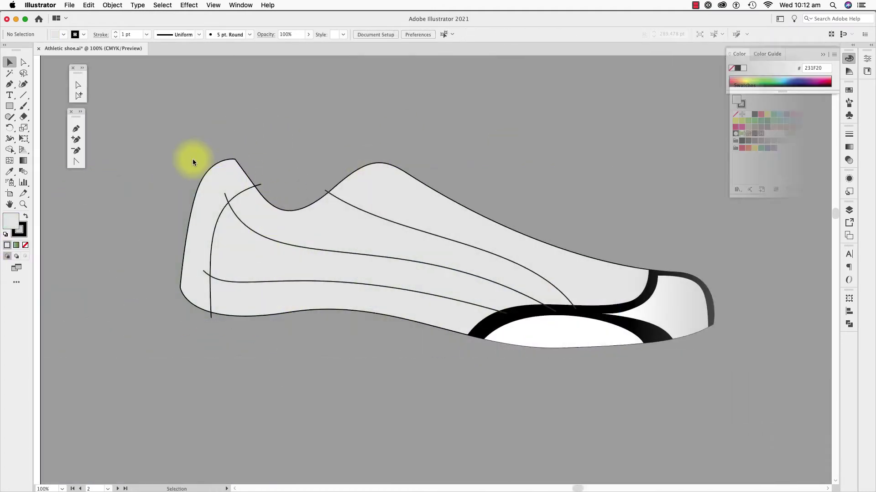
left_click(267, 319)
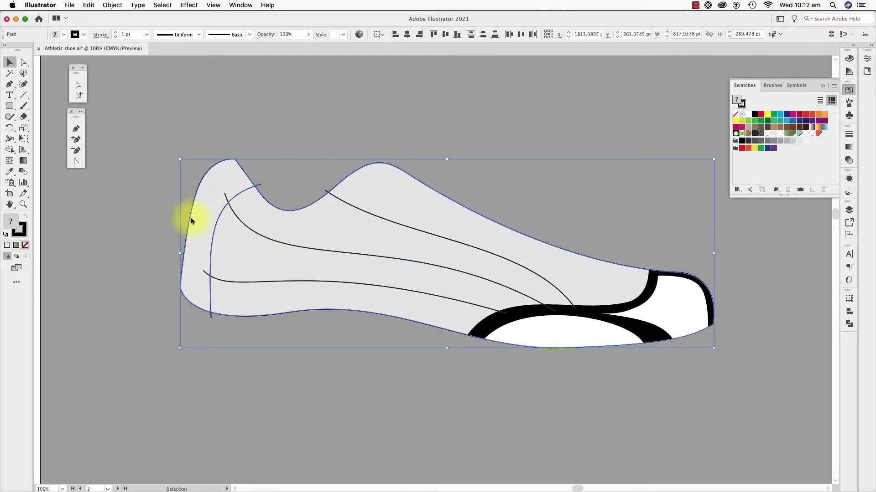
Build the heel panel behind the inner heel line as a black shape with Shape Builder, and select it.
key("shift+m")
left_click_drag(236, 201, 210, 197)
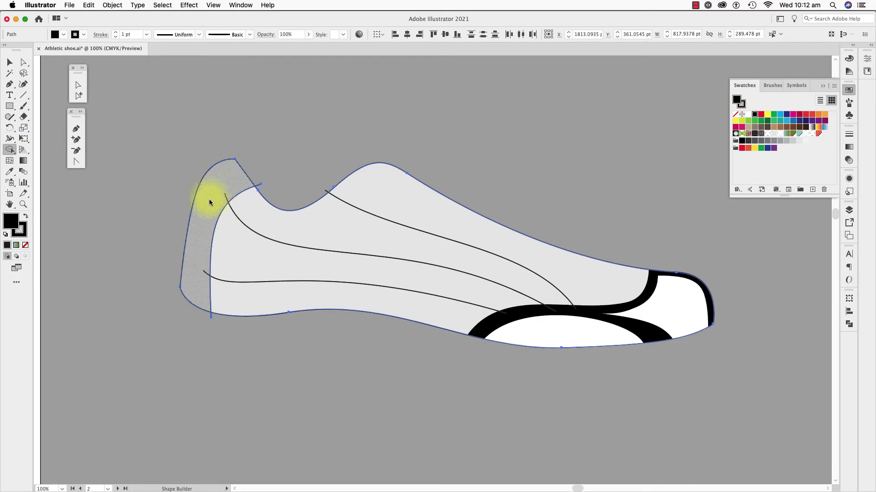
key("v")
left_click(212, 196)
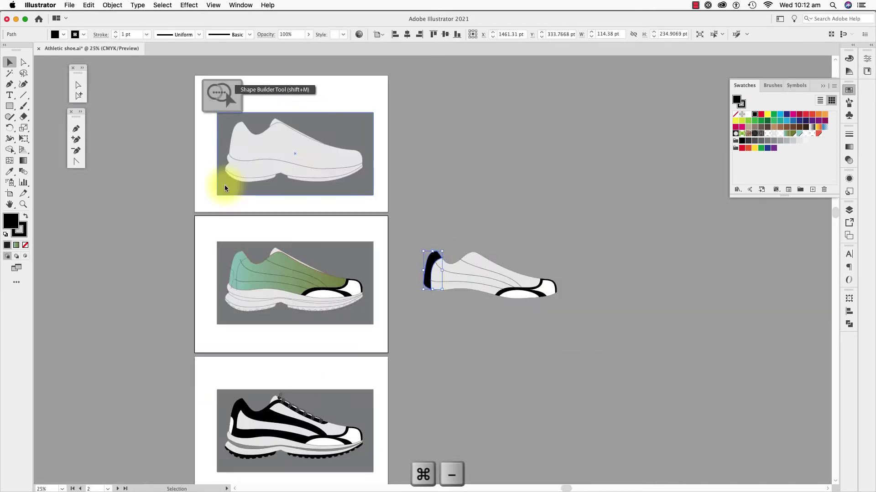
Move the black heel panel back onto the shoe, flush with its heel edge, and delete the original inner heel line.
key("shift+Left")
key("shift+Left")
key("shift+Left")
key("shift+Left")
key("shift+Left")
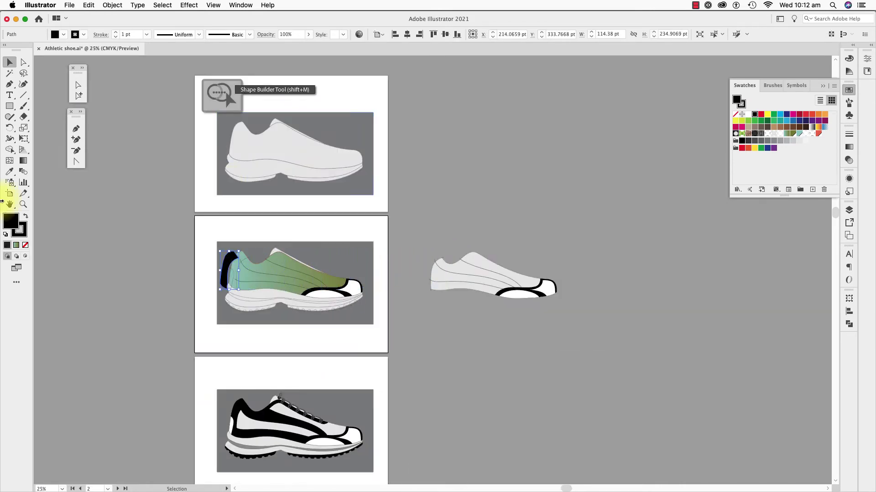
left_click(23, 204)
left_click_drag(190, 189, 328, 301)
key("v")
left_click(359, 349)
key("Delete")
left_click(327, 321)
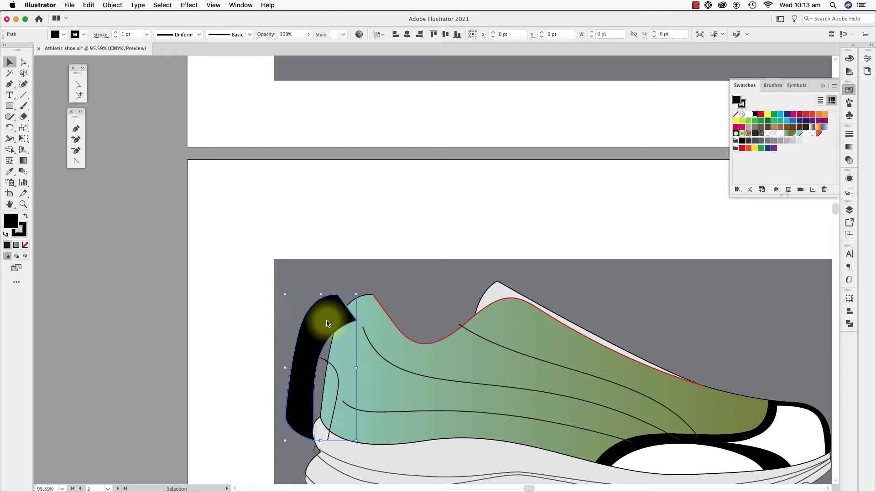
key("shift+Right")
key("shift+Right")
Bring the short curved line at the back of the heel to the front and give it a red stroke.
left_click(325, 361)
key("super+shift+]")
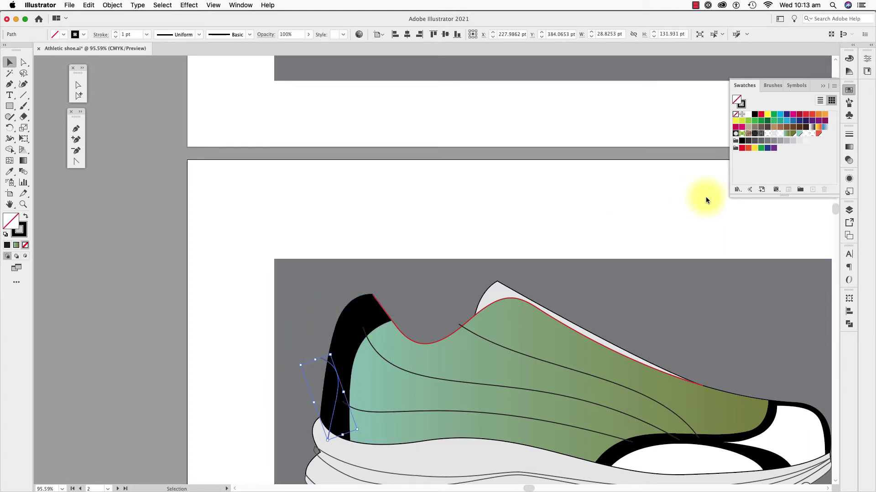
left_click(761, 114)
left_click(326, 350)
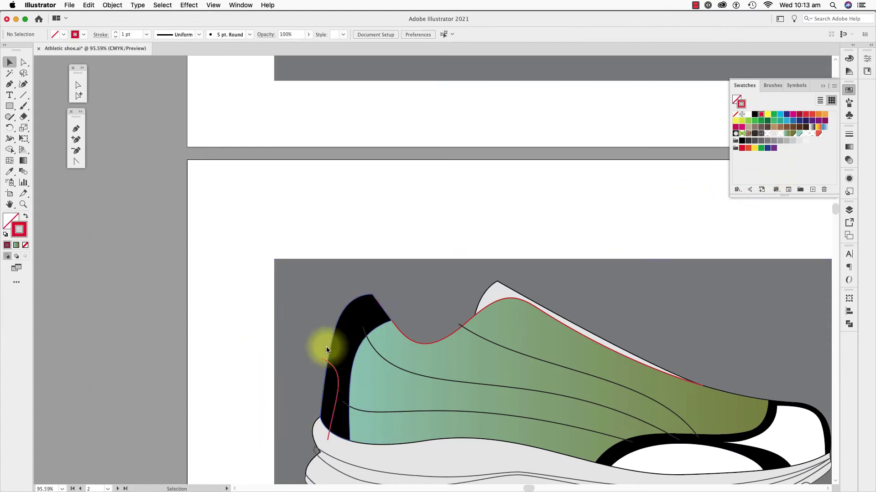
Build the small patch behind the heel curve as a white shape cut from the black heel panel with Shape Builder.
left_click(339, 386)
left_click(352, 337, "shift")
left_click(9, 150)
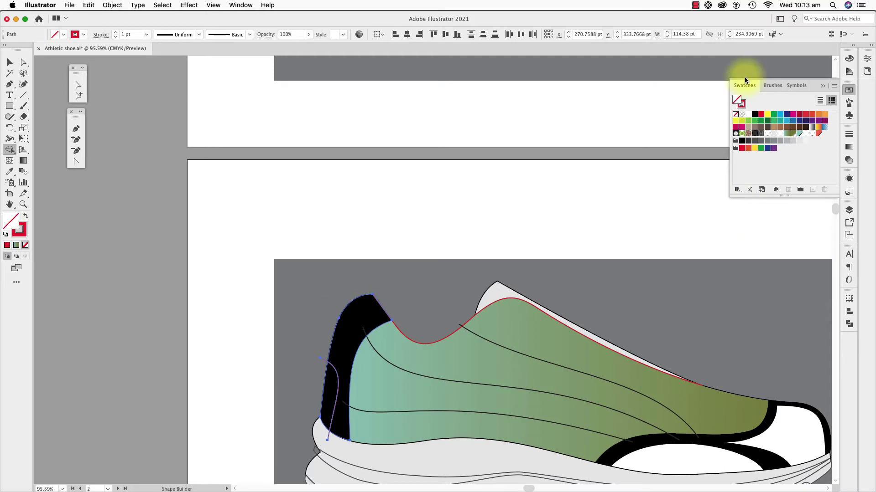
left_click(748, 114)
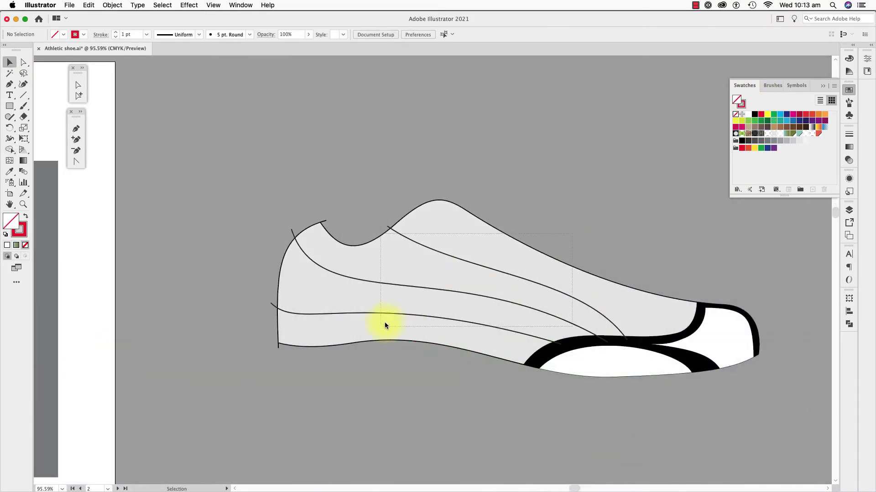
Build the collar side band and the lower side band of the duplicated upper as black shapes with Shape Builder.
key("super+a")
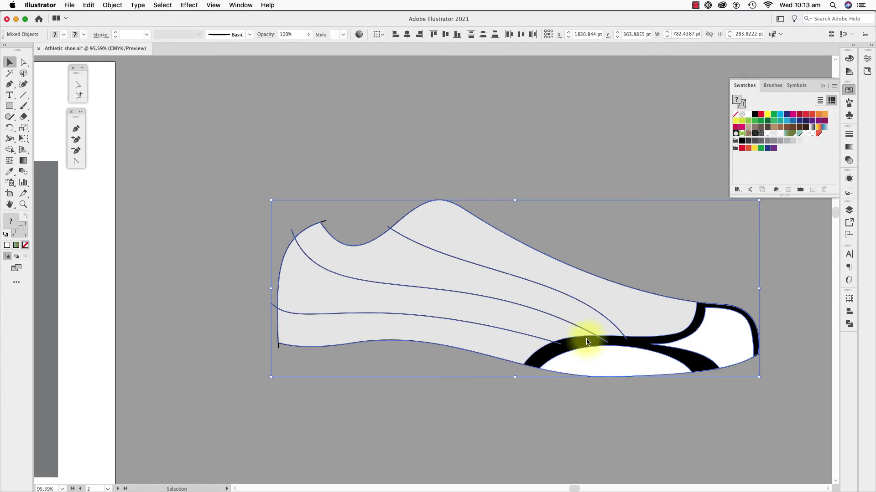
left_click(9, 150)
left_click(422, 264)
left_click(397, 326)
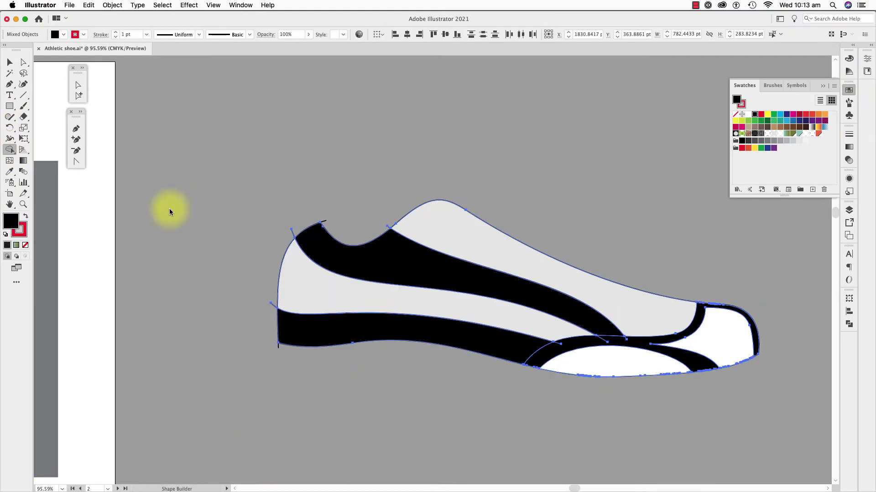
Move the two black side bands onto the shoe's upper and delete the leftover copies beside the artboard.
key("v")
left_click(323, 337)
left_click(361, 254, "shift")
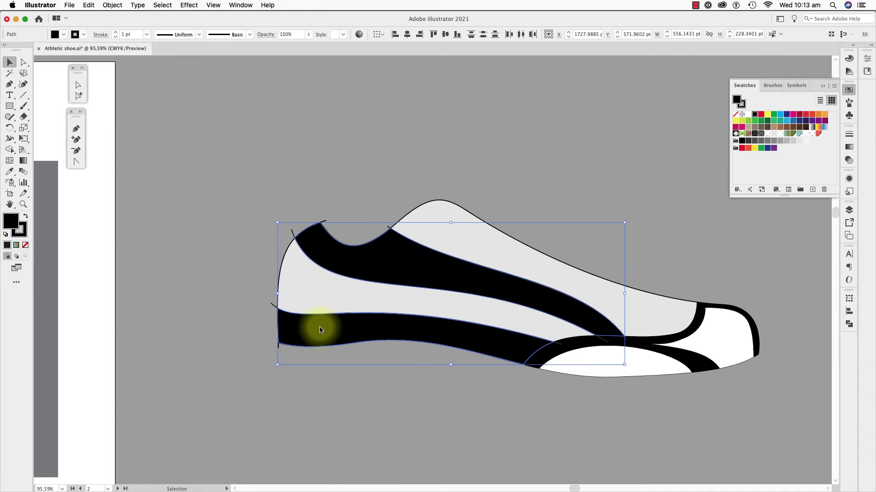
key("super+minus")
key("super+minus")
key("super+minus")
left_click_drag(357, 336, 580, 361)
key("shift+Left")
key("shift+Left")
key("shift+Left")
key("shift+Left")
key("shift+Left")
key("shift+Left")
key("shift+Left")
key("shift+Left")
key("shift+Left")
key("shift+Left")
key("shift+Left")
key("shift+Left")
key("shift+Left")
key("shift+Left")
key("shift+Left")
key("shift+Left")
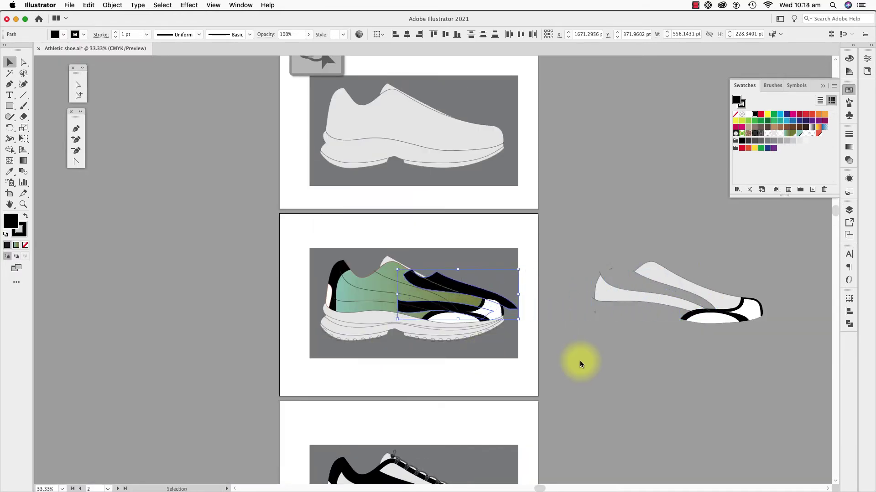
key("shift+Left")
key("shift+Left")
key("shift+Left")
key("shift+Left")
key("shift+Left")
key("shift+Left")
key("shift+Left")
key("shift+Left")
key("shift+Left")
key("shift+Left")
key("shift+Left")
key("shift+Left")
key("shift+Left")
key("shift+Left")
key("shift+Left")
key("shift+Left")
key("shift+Left")
key("shift+Left")
key("shift+Left")
key("shift+Left")
left_click_drag(588, 256, 748, 318)
left_click_drag(748, 318, 779, 357)
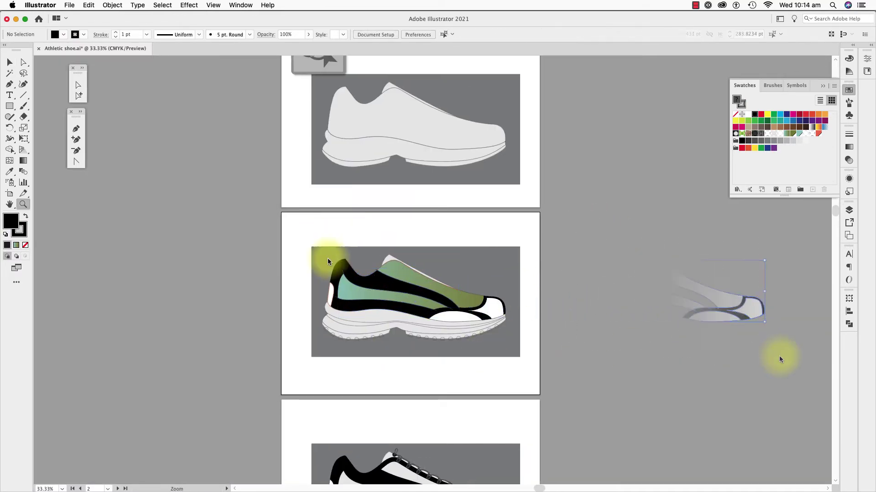
Shift the two black side bands aside on the shoe and delete the three side lines beneath them.
left_click_drag(329, 257, 490, 417)
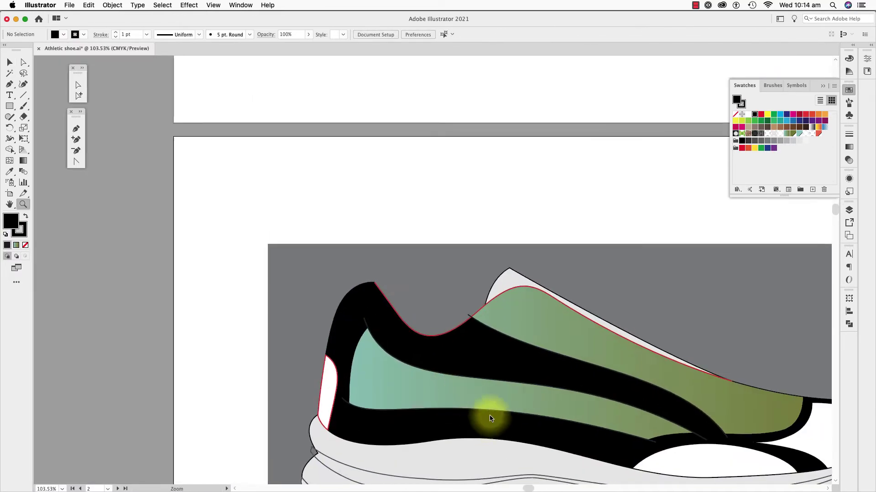
scroll(490, 418, "right", 4)
key("v")
left_click(344, 336)
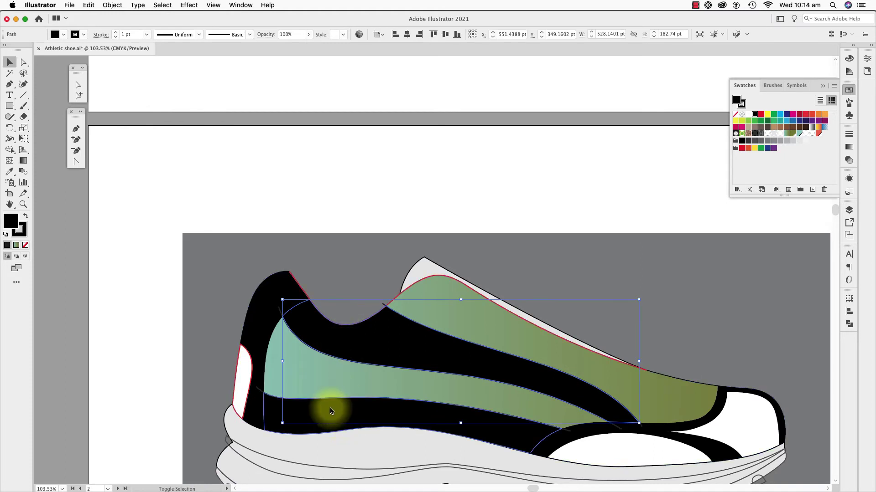
left_click(331, 409, "shift")
key("shift+Right")
key("shift+Right")
left_click(296, 337)
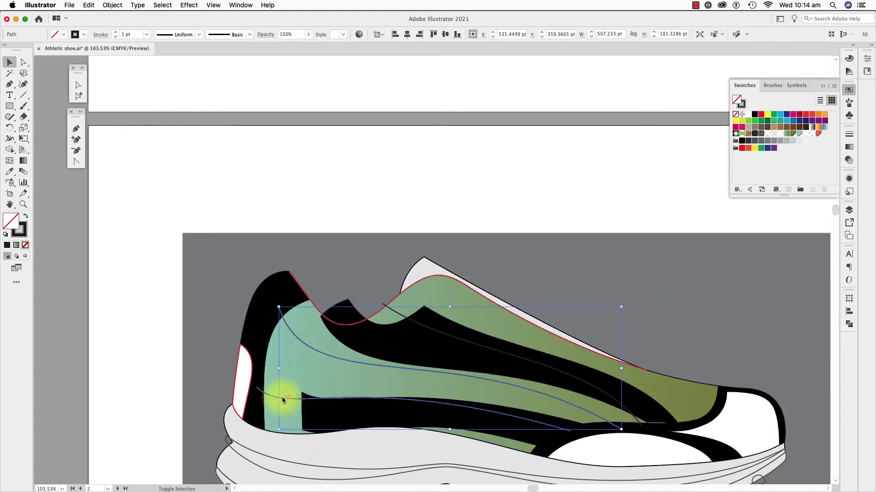
left_click(391, 308)
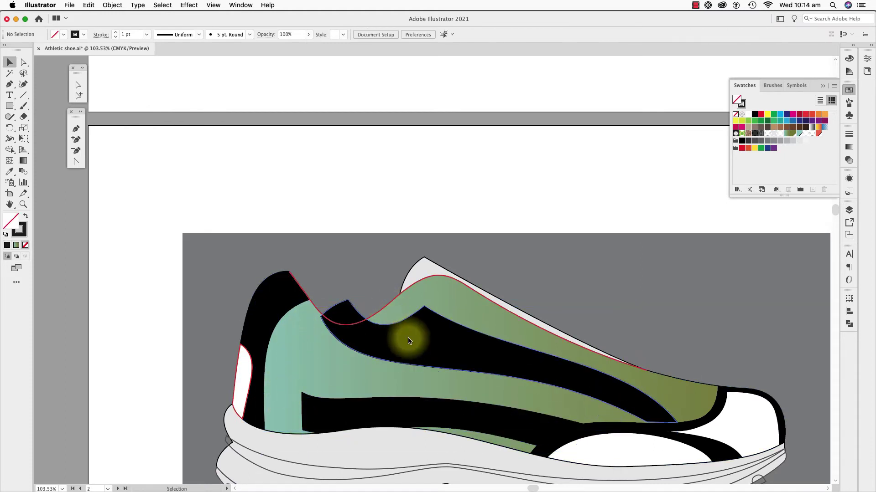
Slide both black side bands back into place on the upper and clear the white heel patch's red outline.
left_click_drag(409, 341, 419, 411)
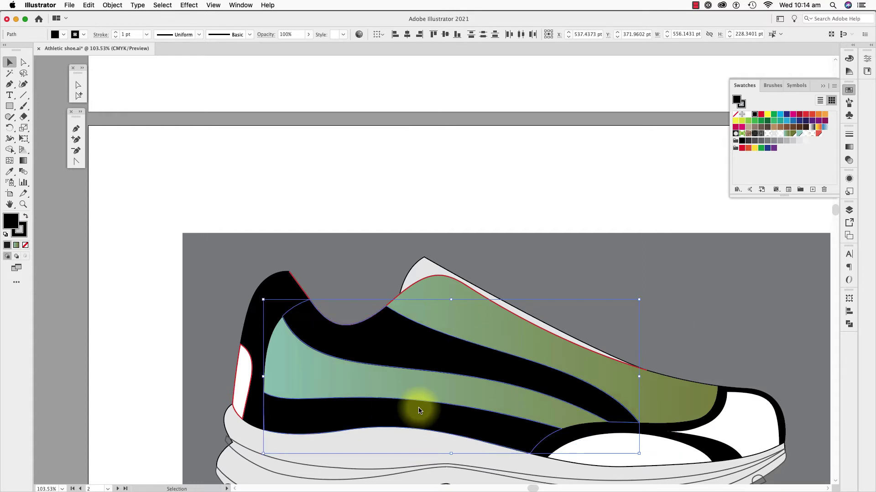
left_click(241, 368)
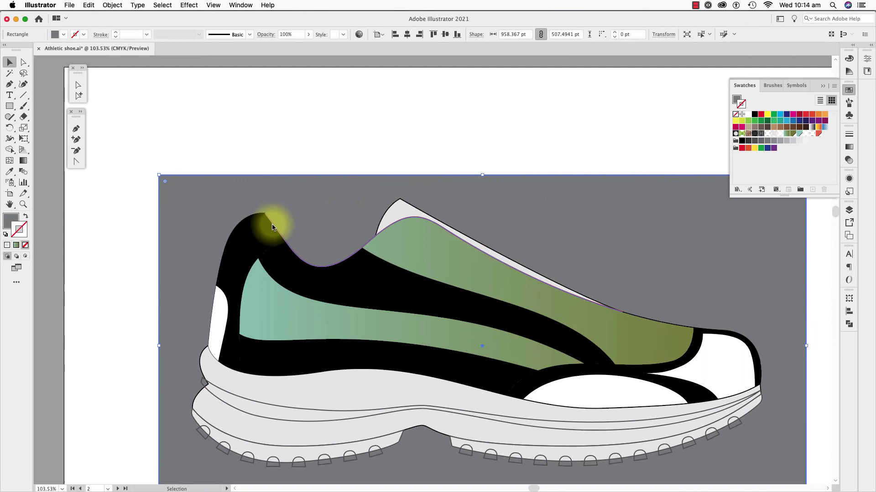
Create an offset path around the red collar line along the shoe's opening.
left_click(273, 224)
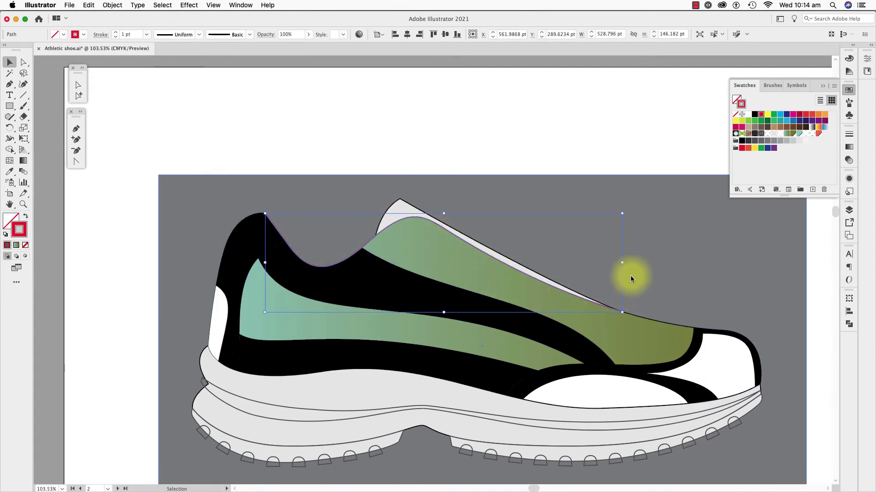
scroll(630, 276, "right", 2)
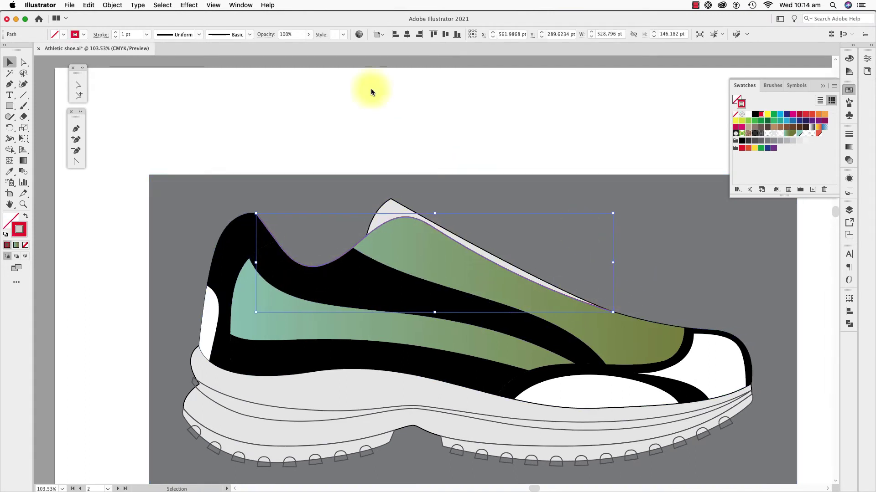
left_click(111, 6)
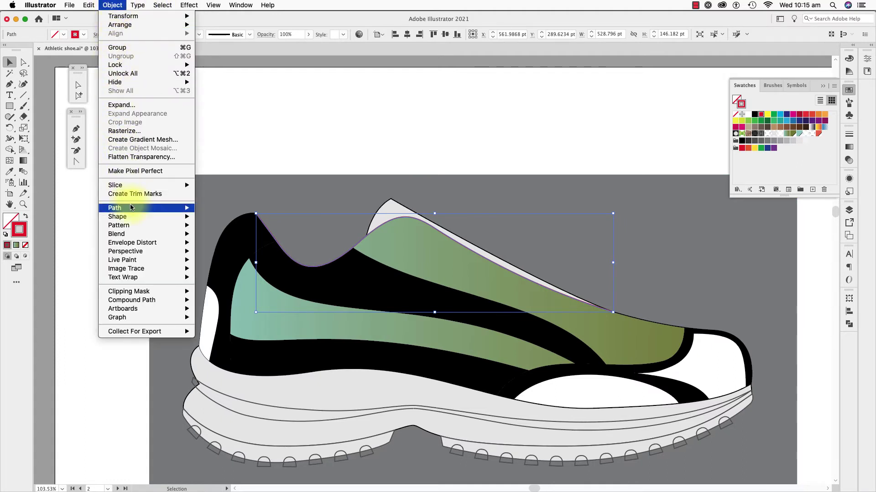
mouse_move(131, 209)
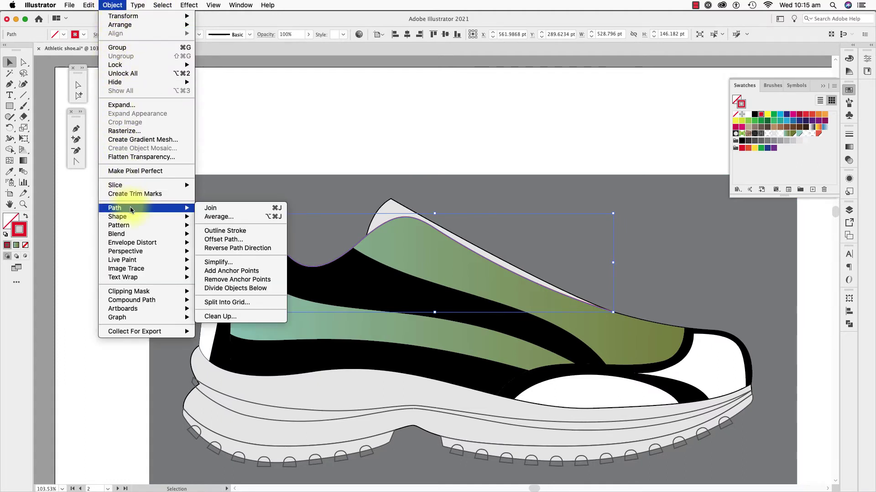
left_click(220, 240)
left_click(617, 283)
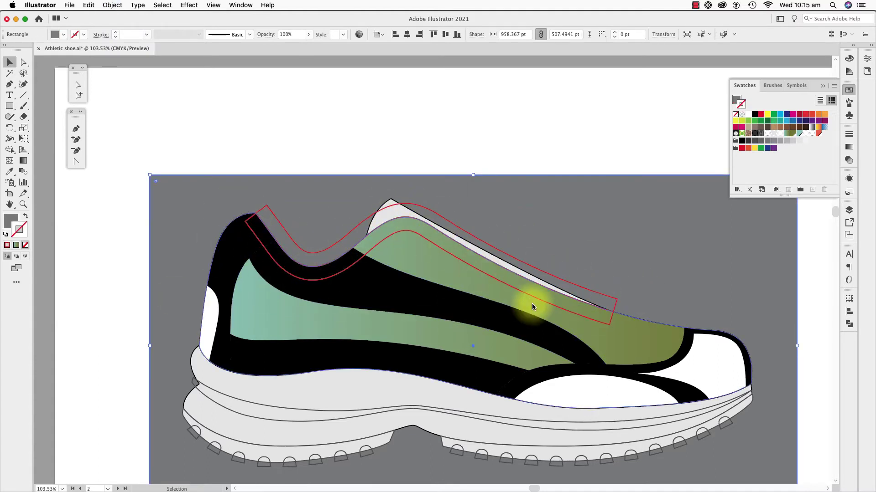
Reshape the lower toe-side corner of the offset path so its end curves up into the collar edge.
key("a")
left_click(607, 322)
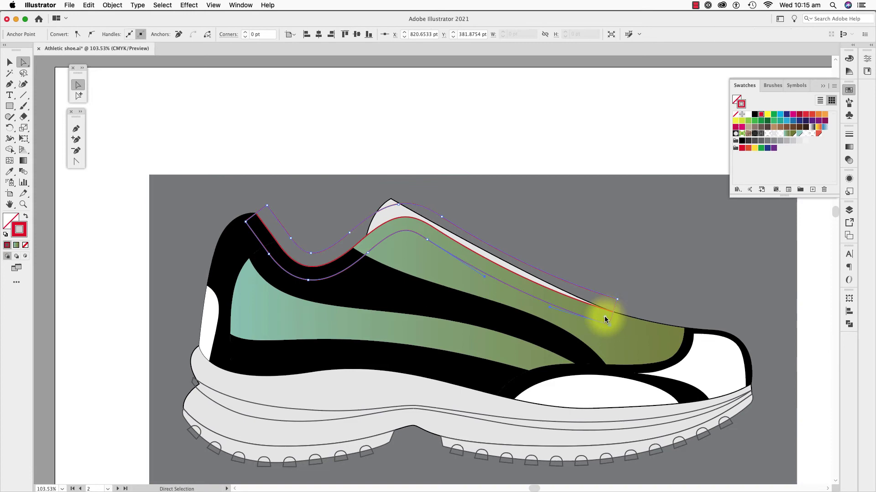
left_click(643, 250)
Move the offset path's heel corner onto the heel panel's outer edge and extend the collar line past the path's end.
key("z")
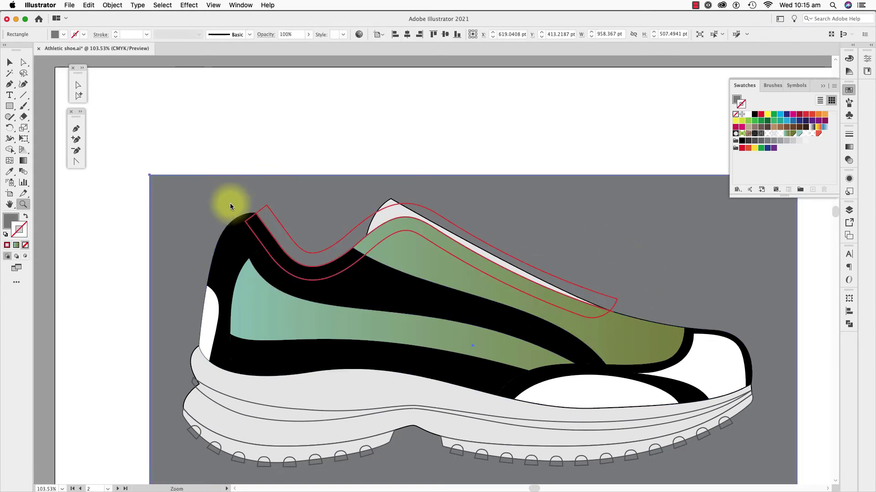
left_click_drag(228, 200, 393, 410)
key("a")
left_click_drag(291, 283, 275, 264)
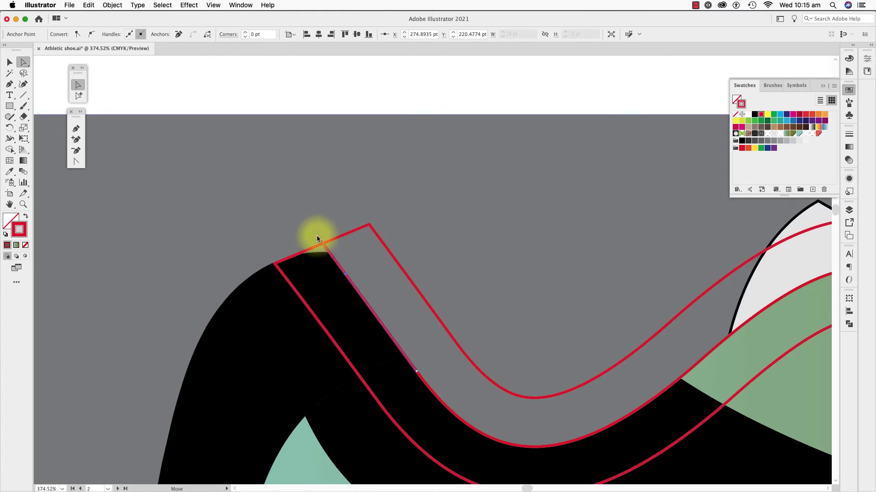
left_click(327, 258)
left_click(437, 215)
Erase the part of the offset shape above the collar line and the line's overhanging ends with Shape Builder.
key("super+minus")
key("super+minus")
key("super+minus")
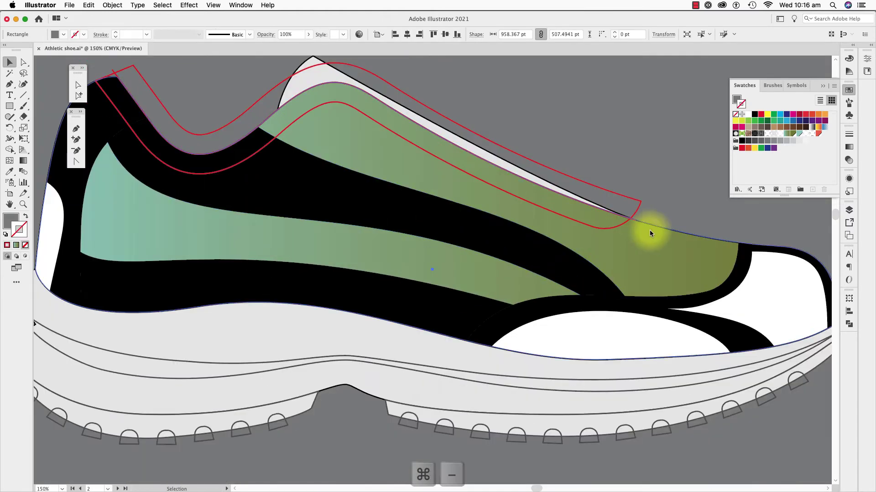
left_click_drag(151, 137, 160, 161)
left_click_drag(117, 94, 150, 100)
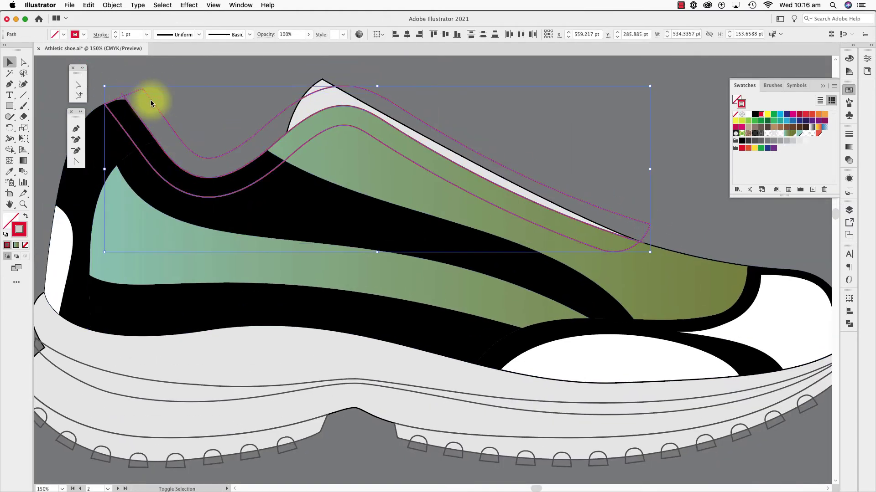
key("shift+m")
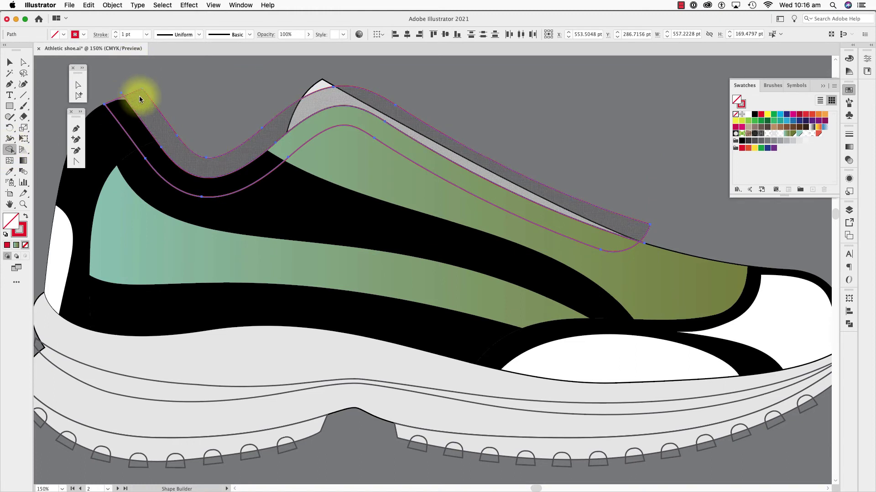
left_click(139, 99, "alt")
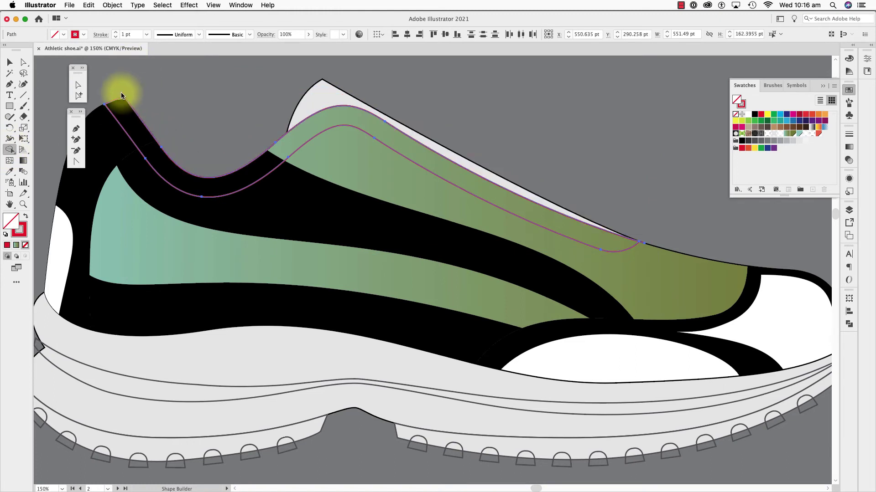
left_click(643, 244, "alt")
Remove the leftover red collar line and fill the collar strip along the shoe's opening with black.
key("v")
key("super+shift+a")
left_click(211, 180)
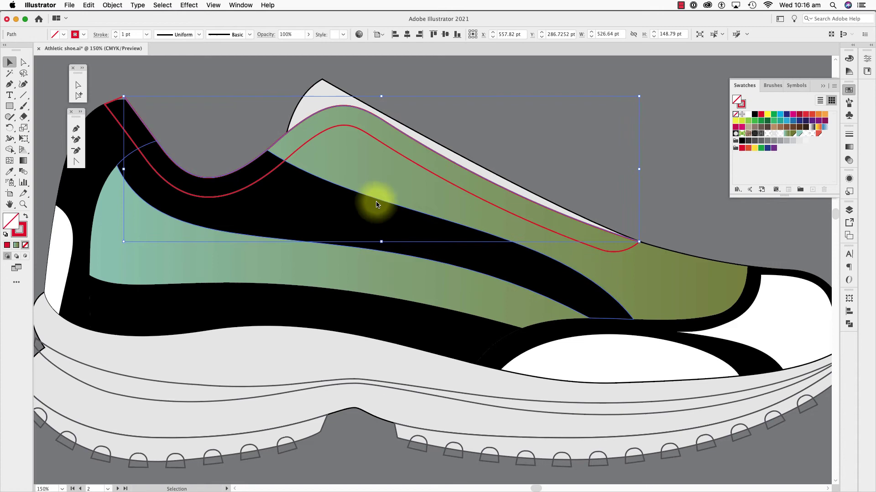
key("u")
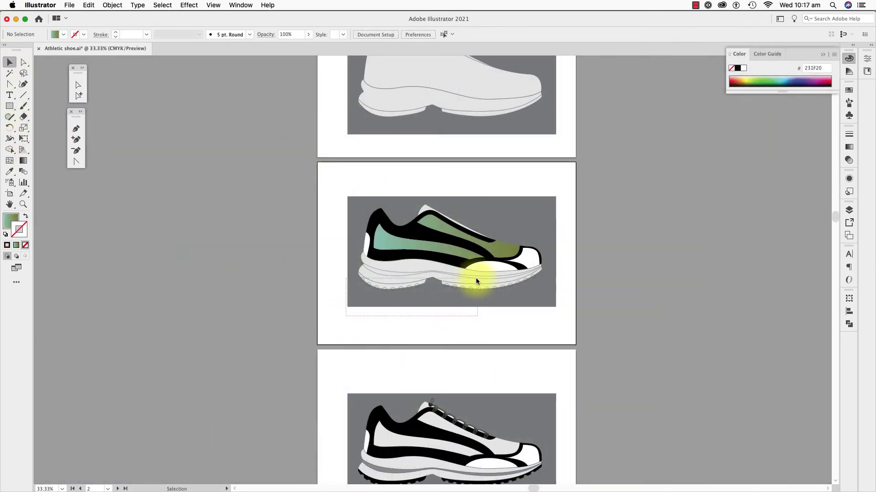
Select the whole sole with its lines and treads and shift it sideways off the artboard.
left_click_drag(473, 273, 473, 273)
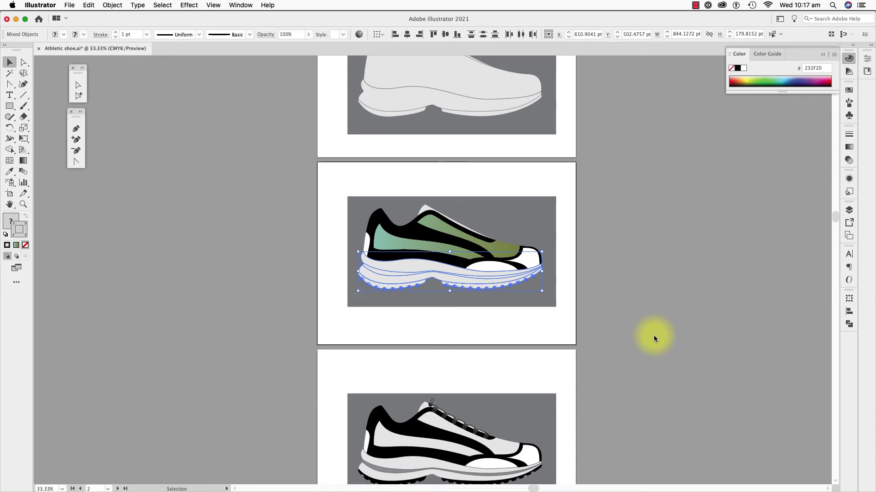
key("Right")
key("Right")
key("Right")
key("Right")
key("Right")
key("Right")
key("Right")
key("Right")
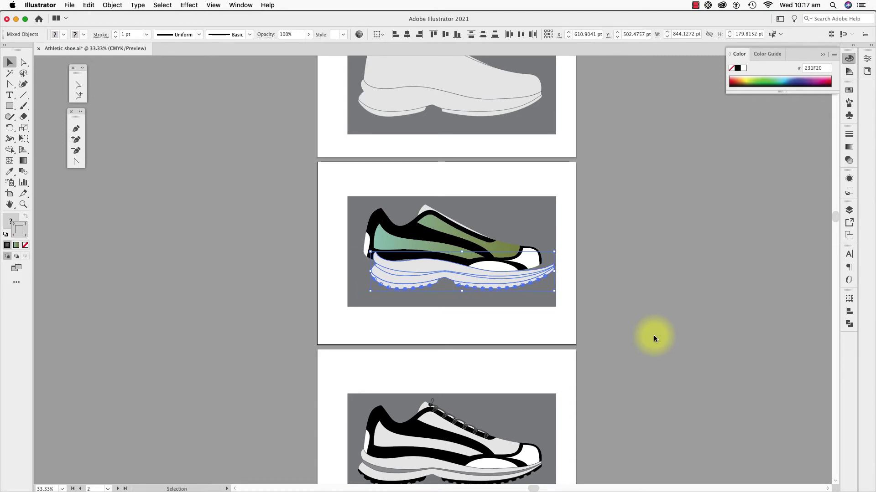
key("shift+Right")
key("shift+Right")
key("shift+Right")
key("shift+Right")
key("shift+Right")
key("shift+Right")
key("shift+Right")
key("shift+Right")
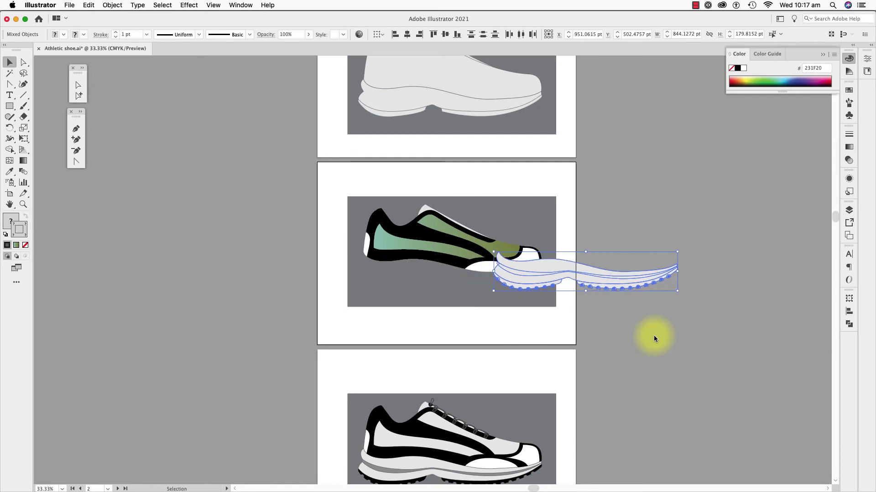
Move the sole completely clear of the artboard and shift the midsole shape with its lines up away from the outsole pieces.
left_click_drag(699, 243, 496, 242)
left_click_drag(421, 257, 559, 443)
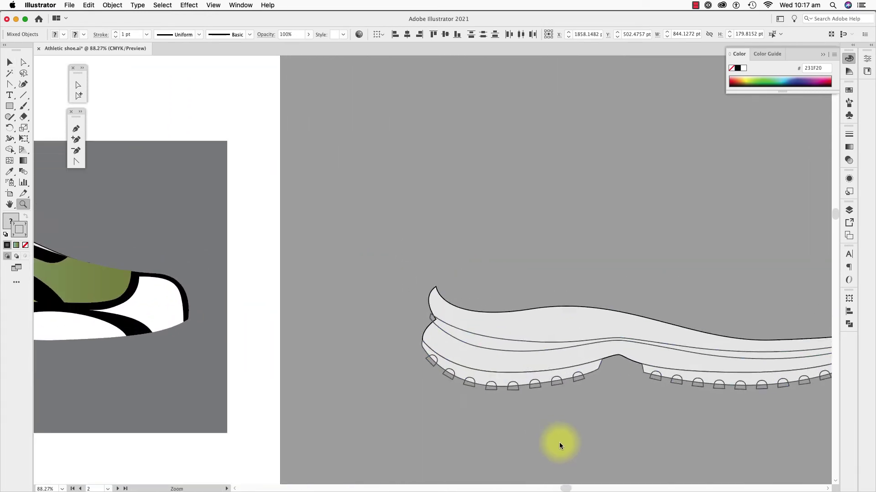
left_click_drag(440, 246, 389, 334)
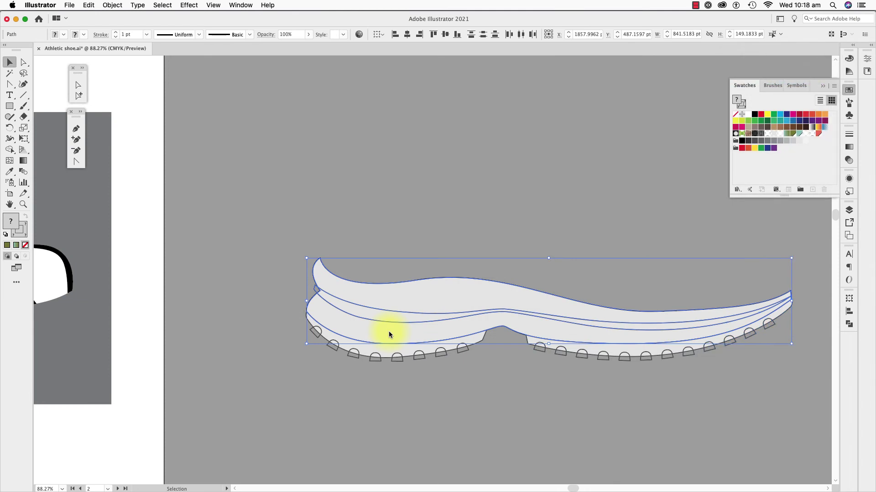
key("Up")
key("Up")
key("Up")
key("Up")
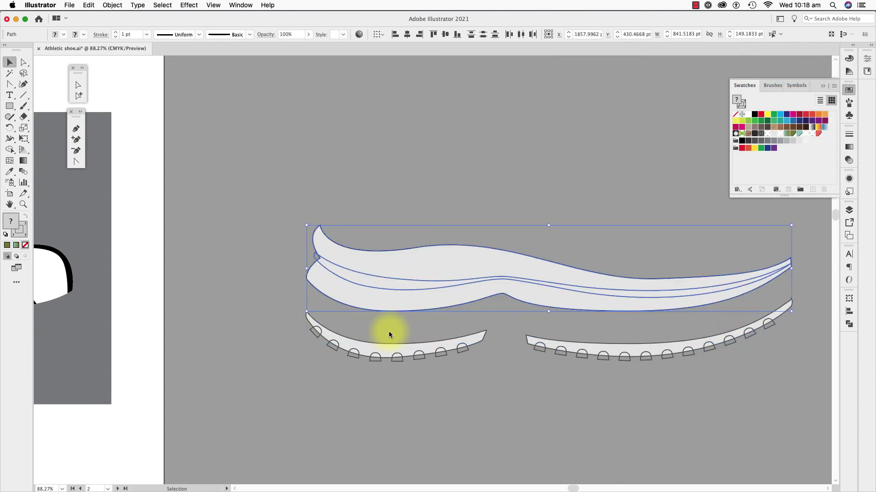
Fill the midsole's upper and lower bands with white using Shape Builder and clean up the anchors at the heel notch.
left_click(9, 150)
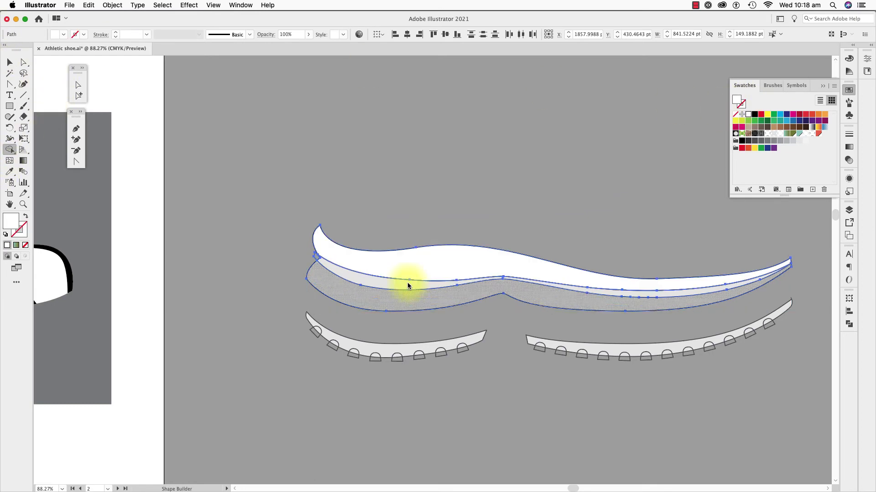
key("z")
left_click(320, 262)
left_click(9, 63)
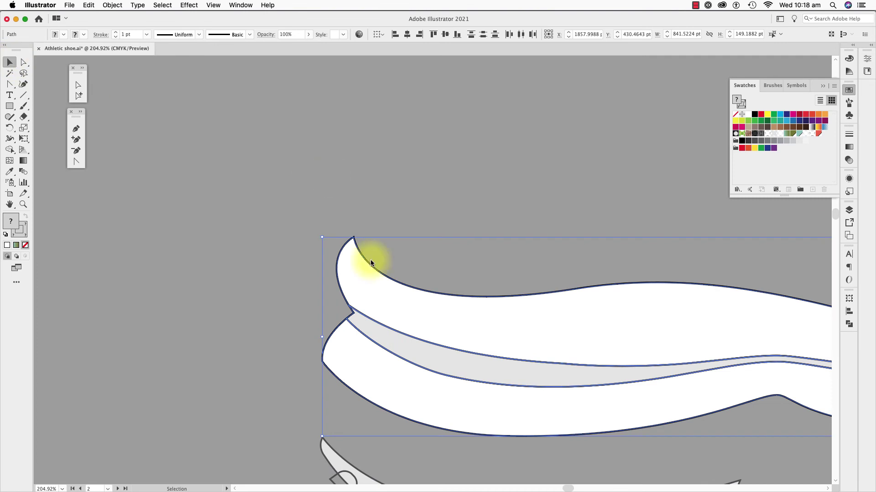
left_click(76, 150)
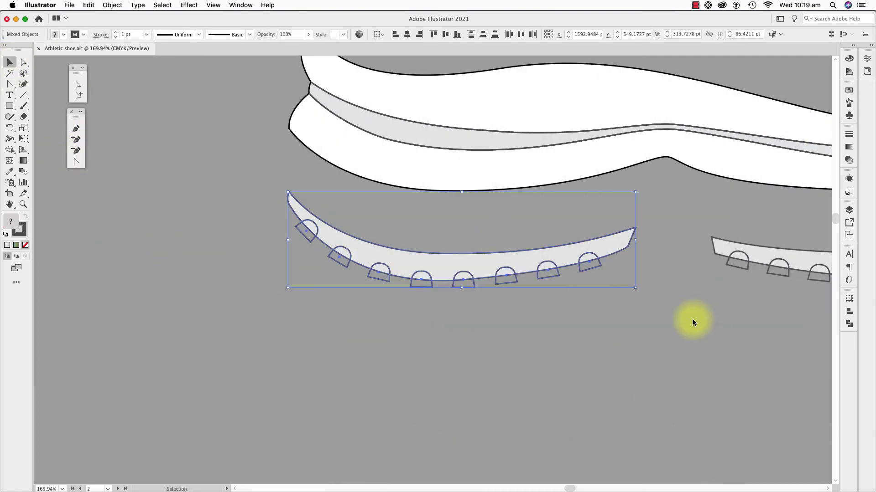
Fill the heel outsole piece with black and erase all its tread shapes into notches with Shape Builder.
left_click(7, 150)
left_click(848, 89)
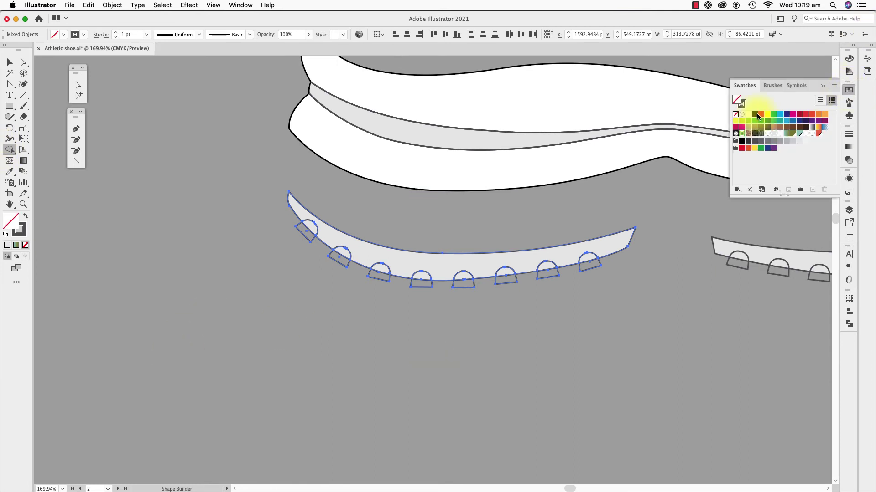
left_click(754, 114)
left_click(613, 239)
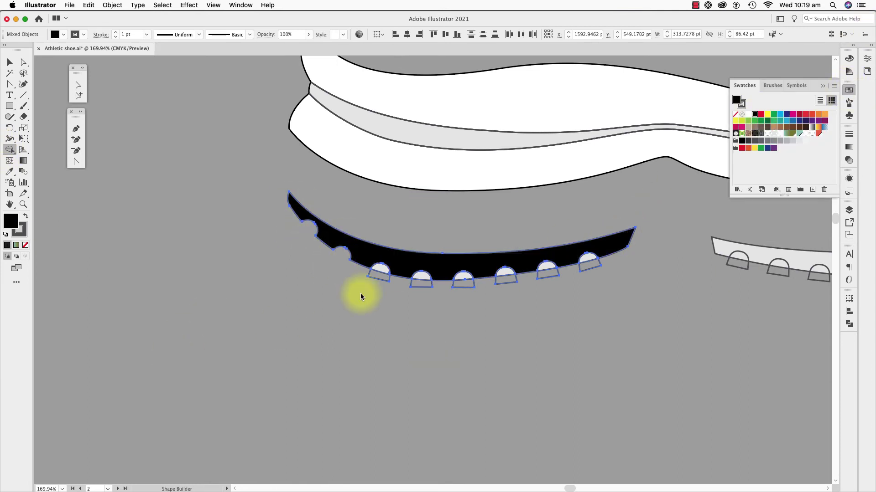
left_click(420, 279, "alt")
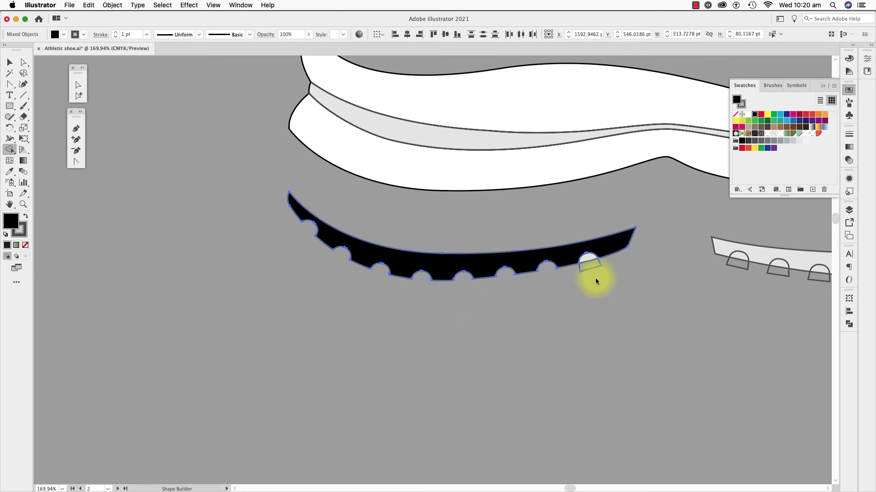
left_click_drag(595, 277, 588, 258)
Select the heel outsole piece and move it up against the underside of the midsole.
key("v")
left_click(564, 340)
left_click(511, 262)
key("shift+Up")
key("shift+Up")
Select the forefoot outsole piece with its treads, fill it with black and erase the treads into notches with Shape Builder.
left_click_drag(787, 245, 241, 256)
left_click_drag(177, 349, 328, 269)
key("shift+m")
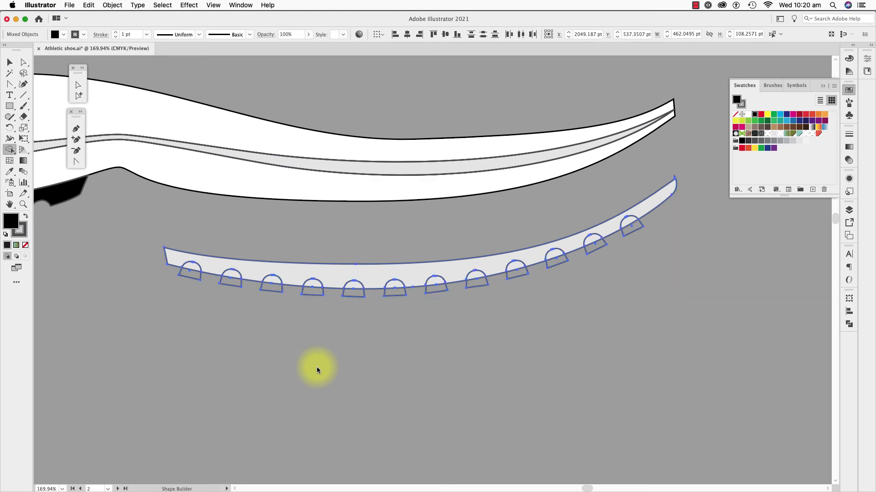
left_click(292, 274)
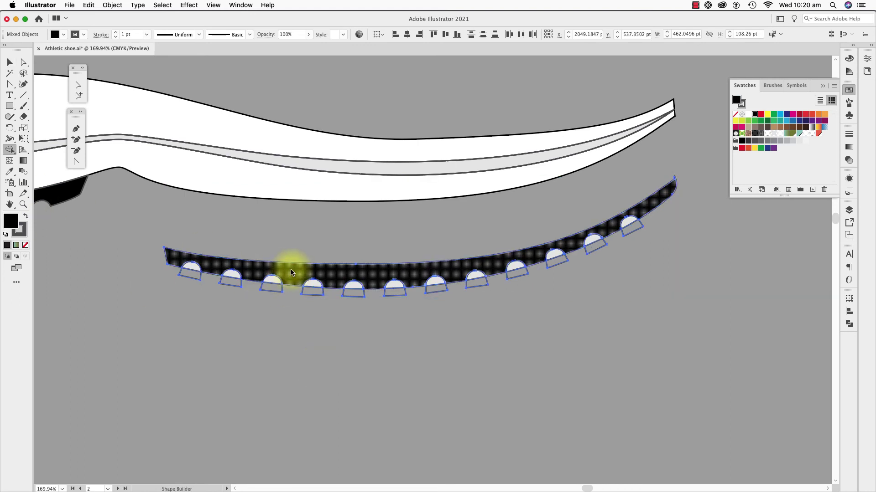
left_click(183, 280, "alt")
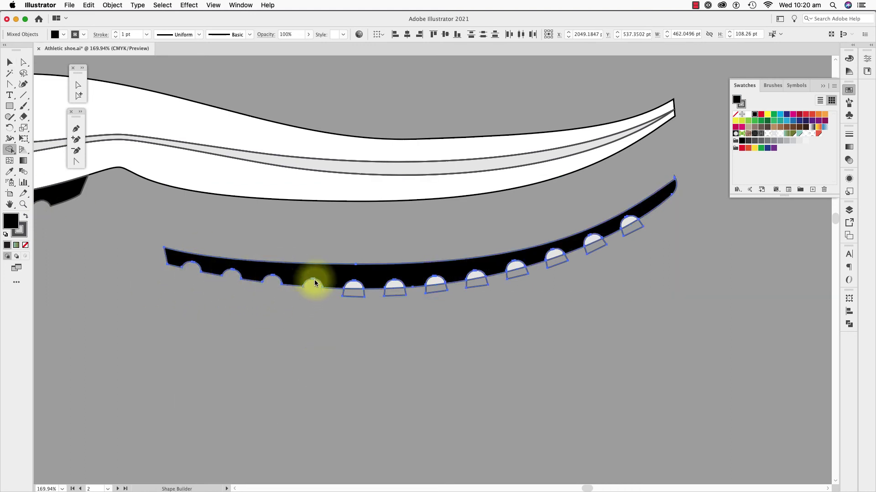
left_click(477, 277, "alt")
left_click(515, 269, "alt")
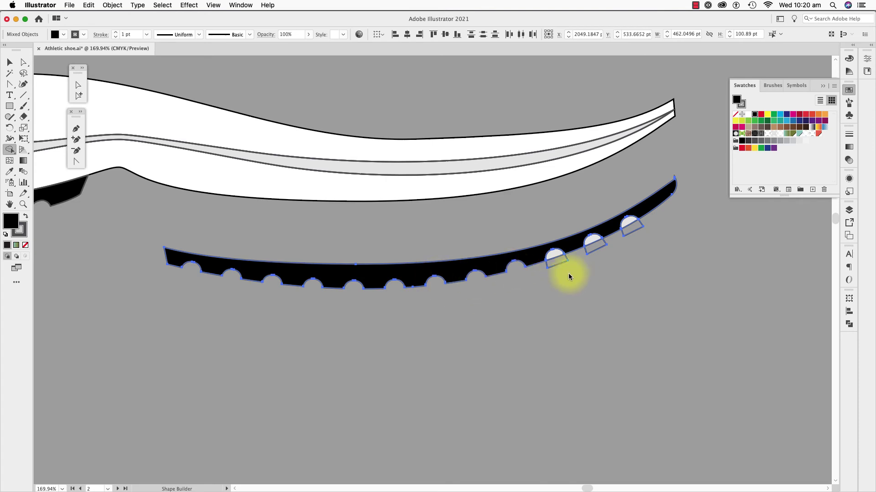
left_click(555, 258, "alt")
left_click(593, 244, "alt")
left_click(630, 224, "alt")
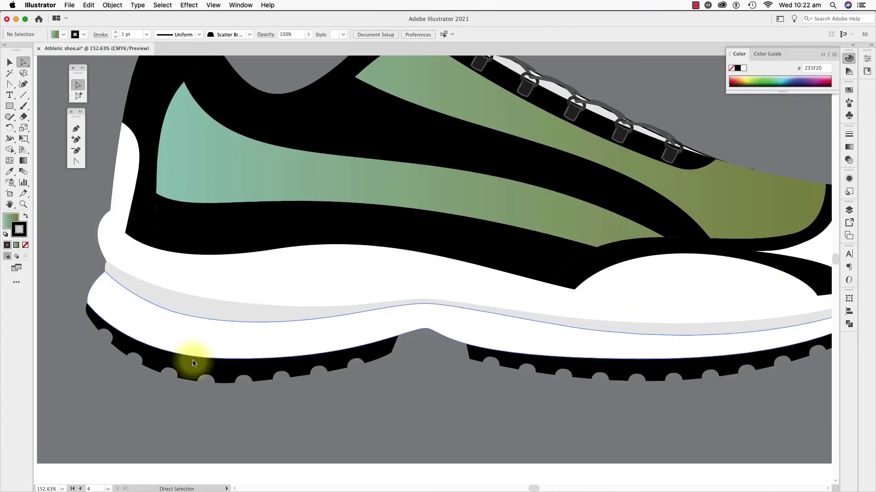
Make an unfilled, white-stroked copy of the upper midsole shape off the artboard and keep only its top edge line.
left_click(193, 364)
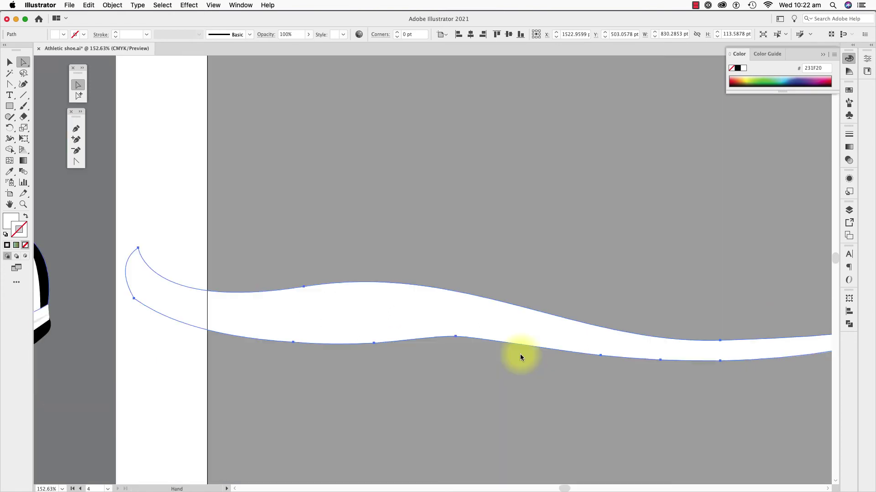
left_click(26, 222)
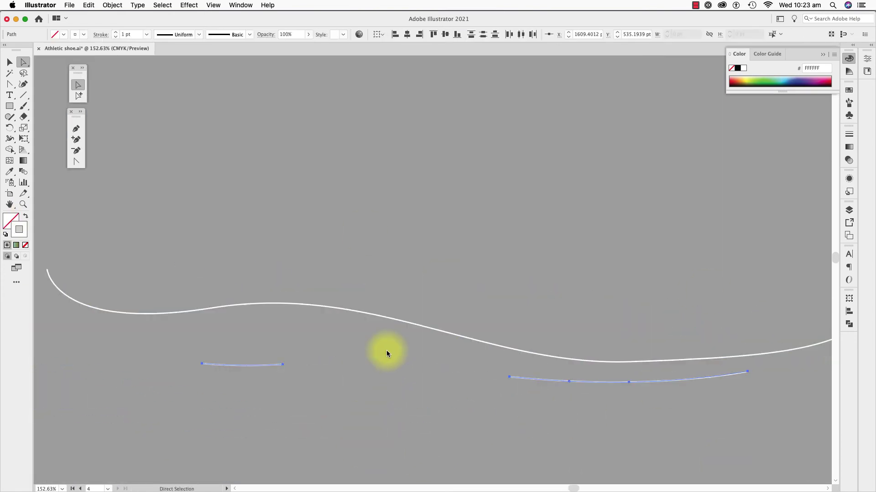
left_click(387, 352)
left_click(250, 34)
left_click(250, 35)
left_click(849, 134)
left_click(168, 208)
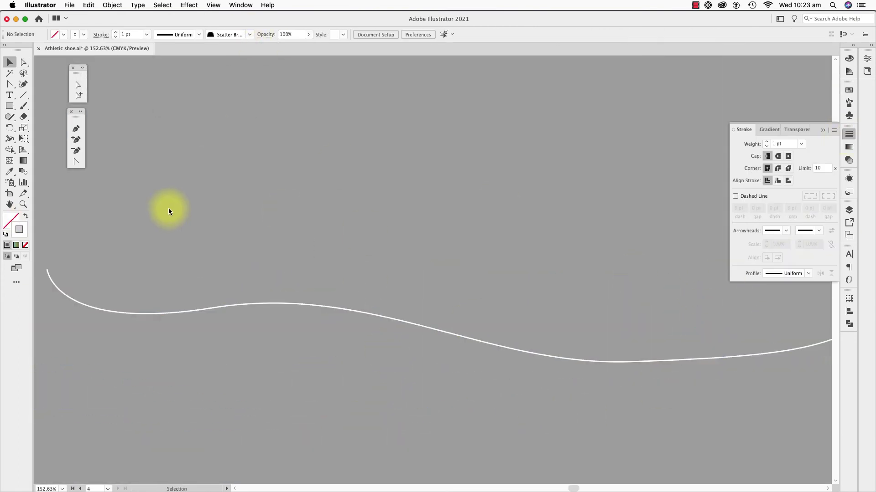
Give the midsole's top edge line a tapered width profile, a 6 pt weight and a grey stroke.
left_click(168, 312)
left_click(168, 208)
left_click(78, 95)
left_click(168, 313)
left_click(199, 34)
left_click(171, 64)
left_click(766, 141)
left_click(766, 142)
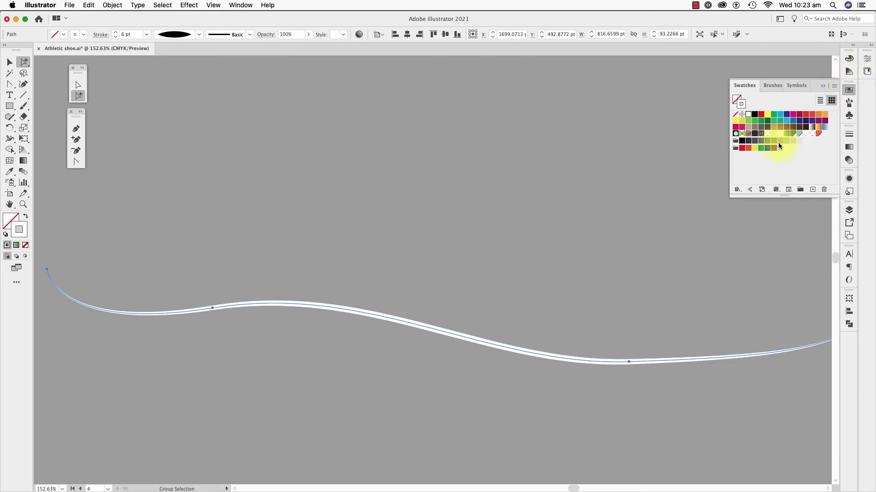
left_click(777, 140)
key("v")
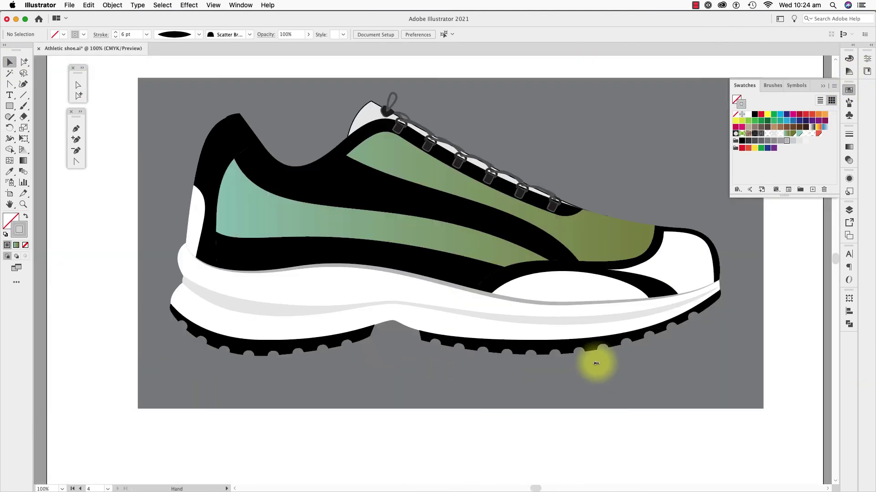
Fill the white toe and heel panels with the fine dotted pattern swatch.
left_click(193, 211)
key("super+z")
left_click(806, 134)
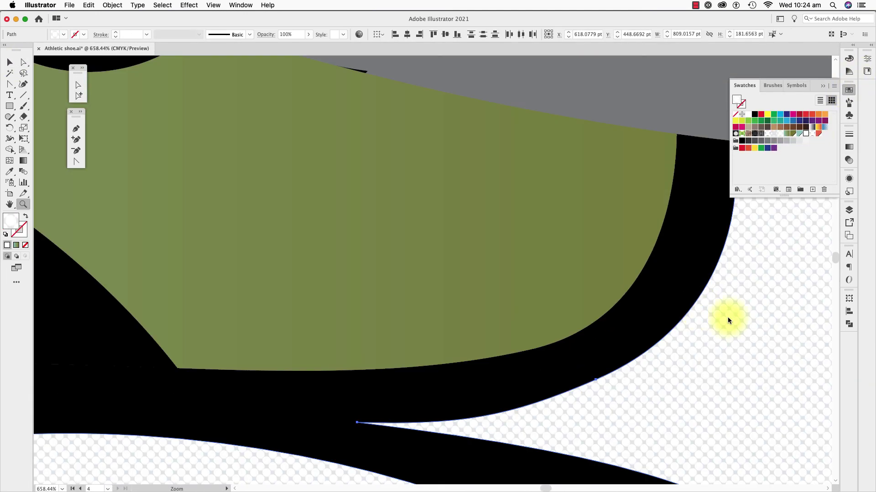
key("super+minus")
key("super+minus")
key("super+minus")
key("super+minus")
key("super+minus")
key("super+minus")
key("super+minus")
left_click(666, 355)
Try a gradient swatch on the shoe's tongue and settle on a black fill.
left_click(378, 183)
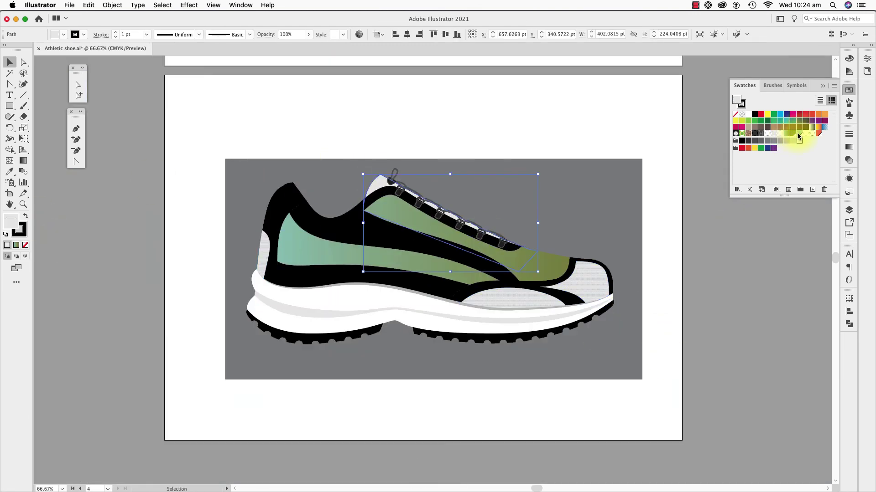
left_click(793, 133)
left_click(504, 406)
left_click(377, 183)
left_click(754, 114)
left_click(657, 257)
Paste a copy of the gradient upper shape in front, bring it forward and fill it with the mesh pattern swatch.
scroll(424, 256, "left", 1)
scroll(438, 206, "up", 5)
left_click(420, 246)
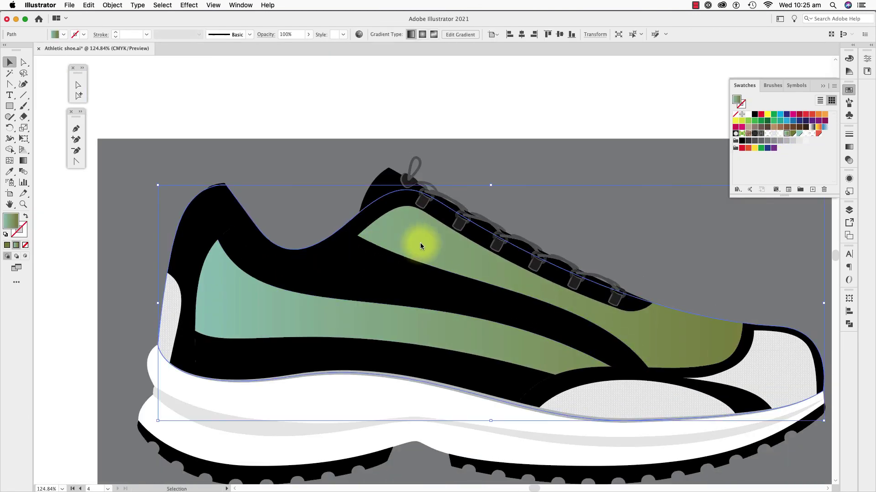
key("super+c")
key("super+f")
left_click(760, 114)
key("super+]")
key("super+]")
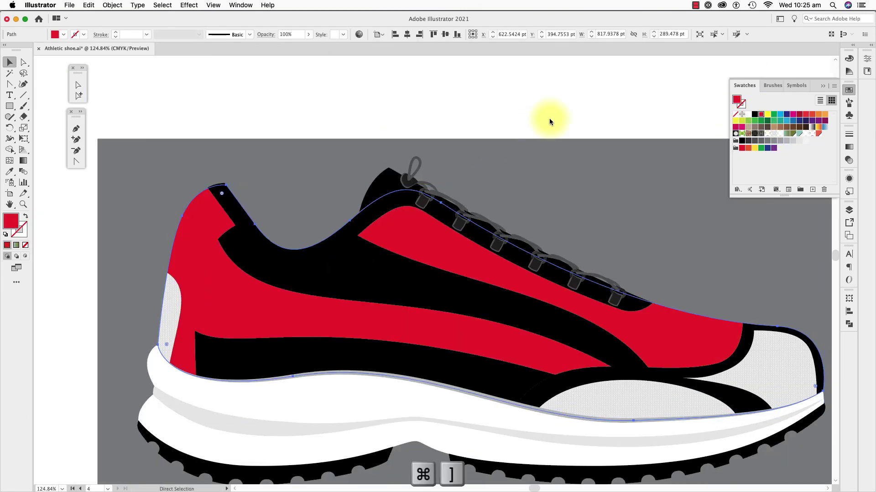
left_click(811, 133)
right_click(434, 274)
mouse_move(458, 440)
left_click(540, 429)
left_click(457, 246)
left_click(557, 285)
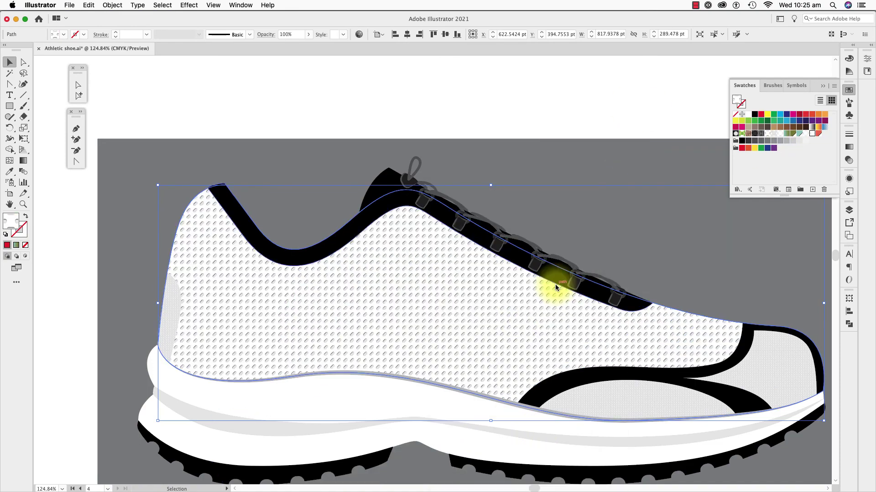
key("super+z")
Use Transform Each on the upper's mesh pattern without its object: rotate 45° and scale 50% horizontally and vertically.
right_click(396, 289)
left_click(524, 469)
left_click_drag(615, 205, 589, 206)
type("45")
left_click(552, 243)
left_click_drag(702, 104, 661, 103)
type("50")
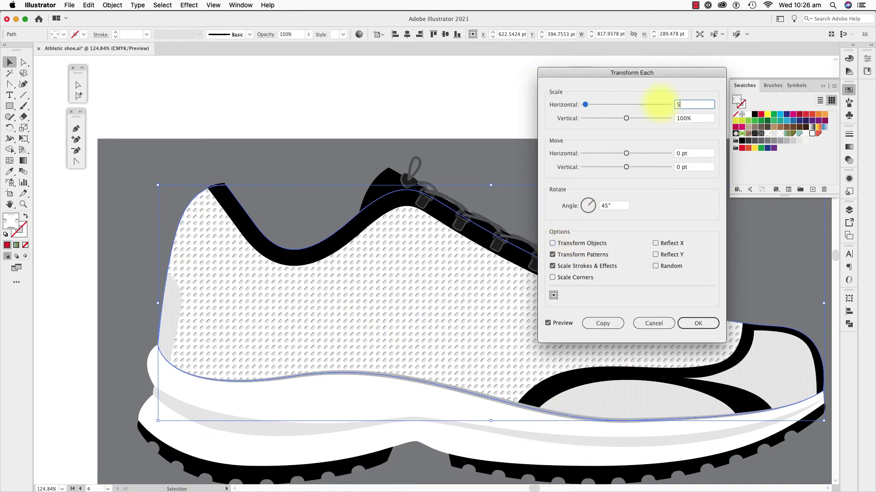
key("Tab")
type("50")
key("Return")
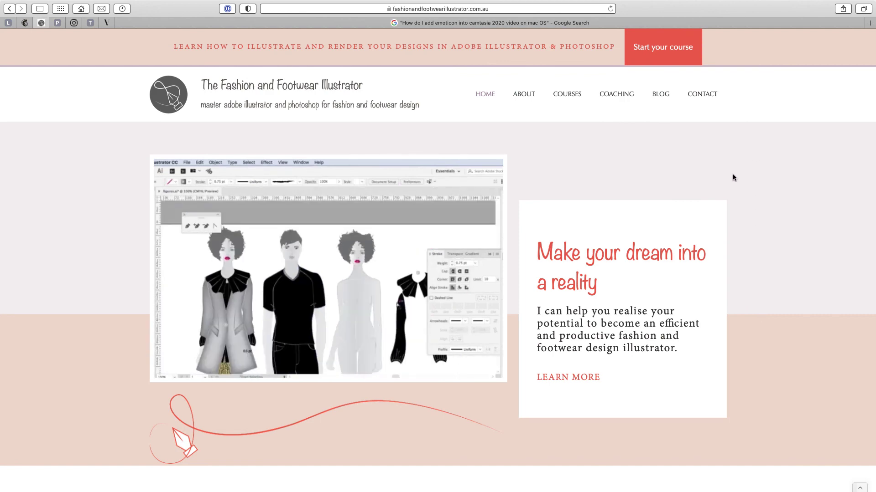
scroll(732, 178, "down", 20)
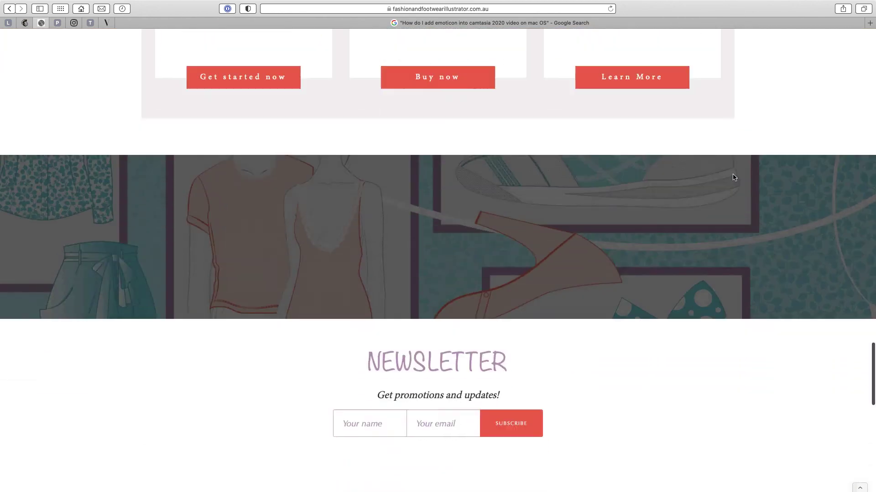
scroll(733, 176, "down", 6)
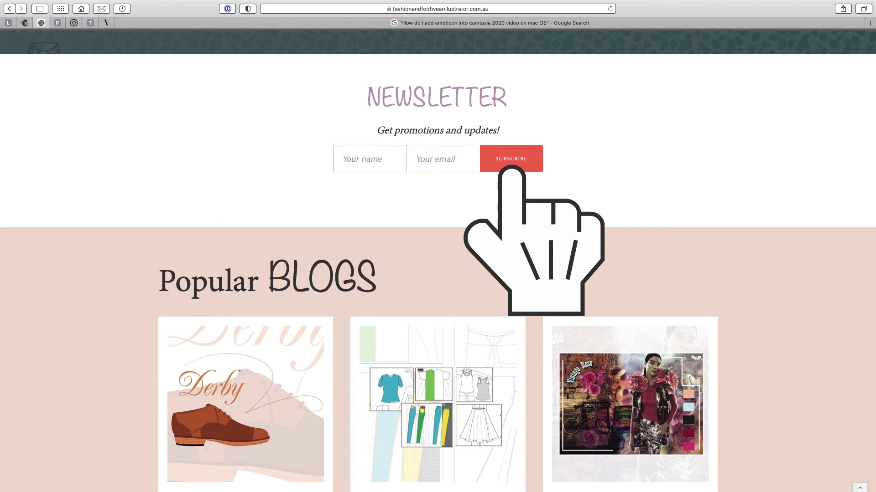